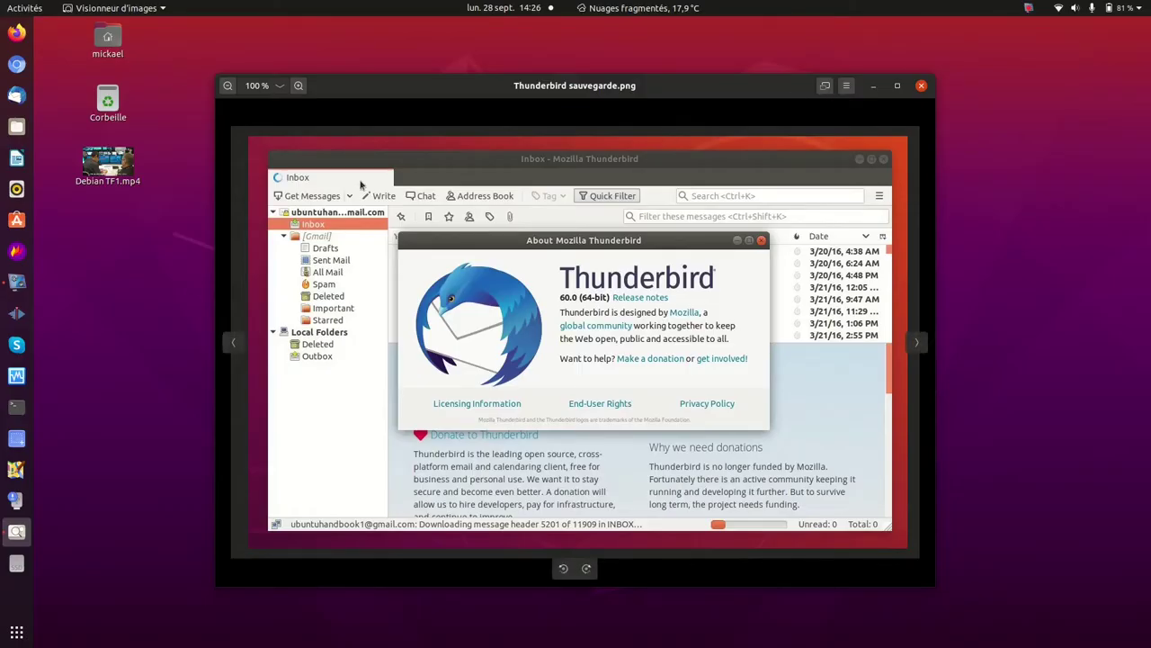
Step: Open the Files file manager at the home folder
left_click(17, 99)
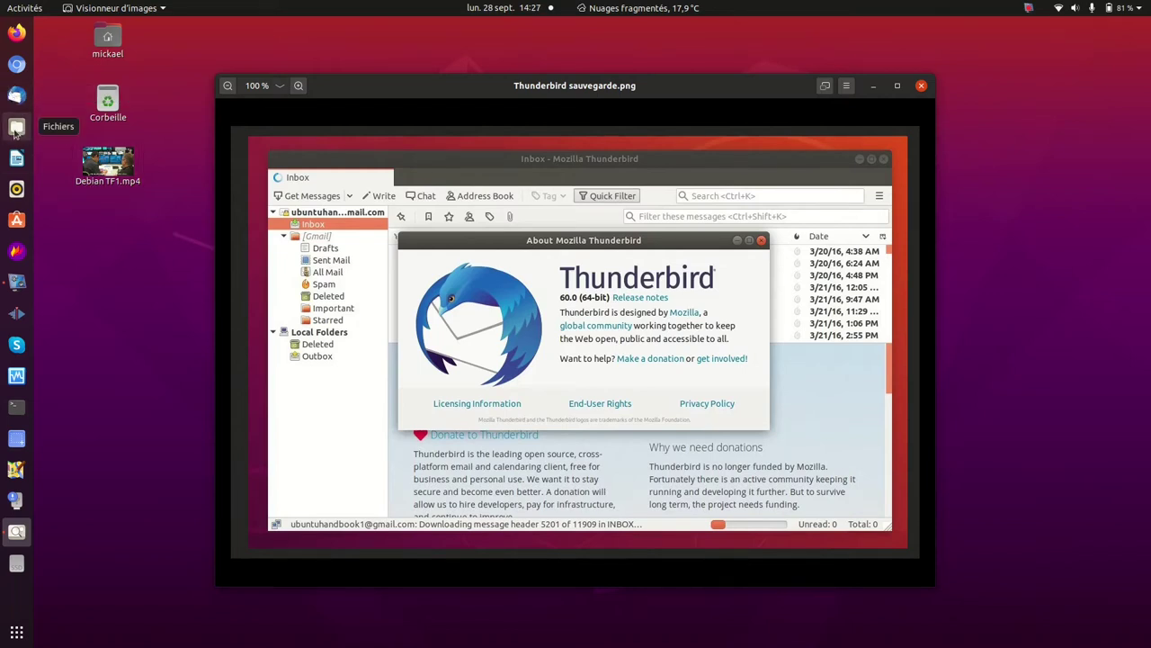
left_click(16, 129)
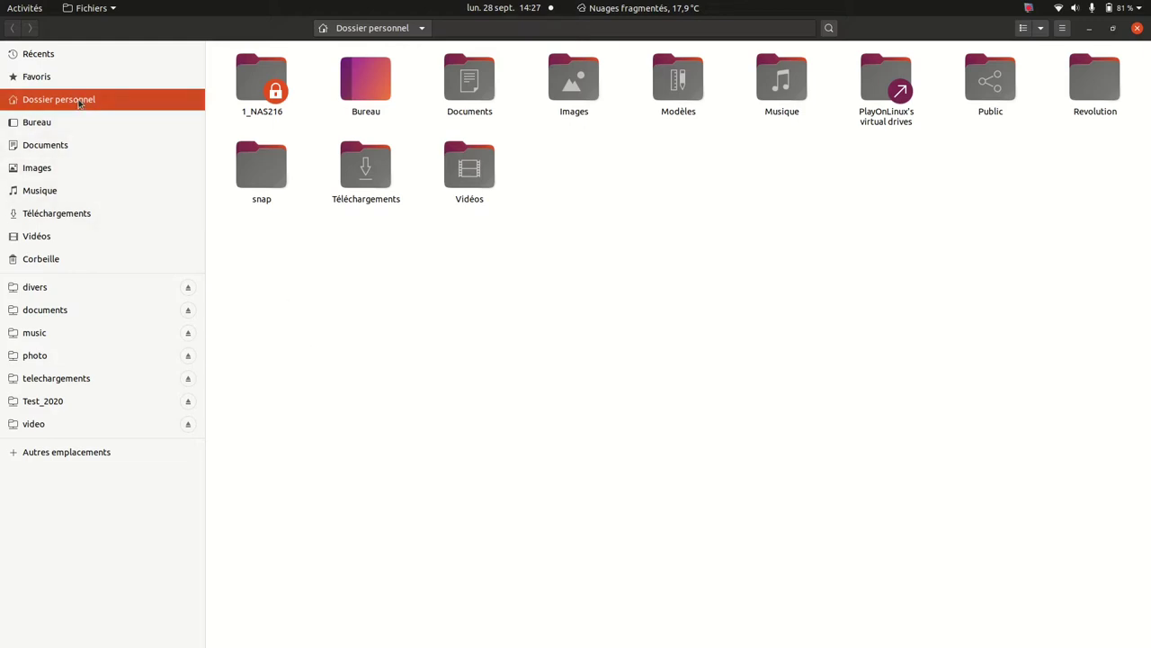
left_click(93, 11)
left_click(93, 11)
left_click(363, 29)
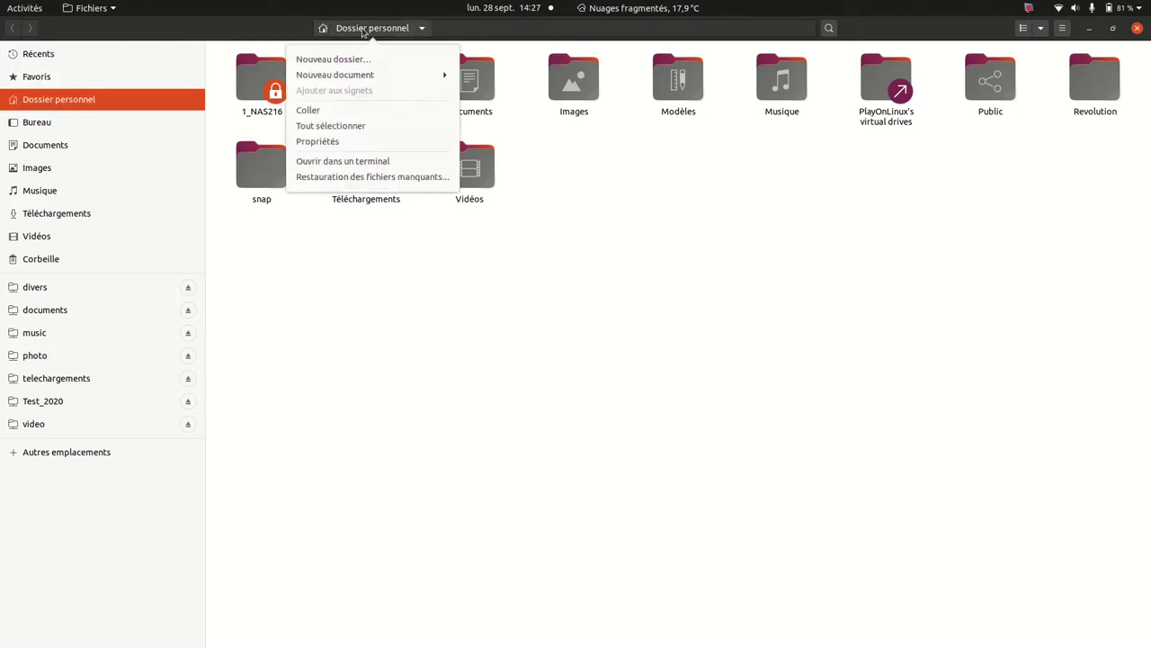
left_click(364, 30)
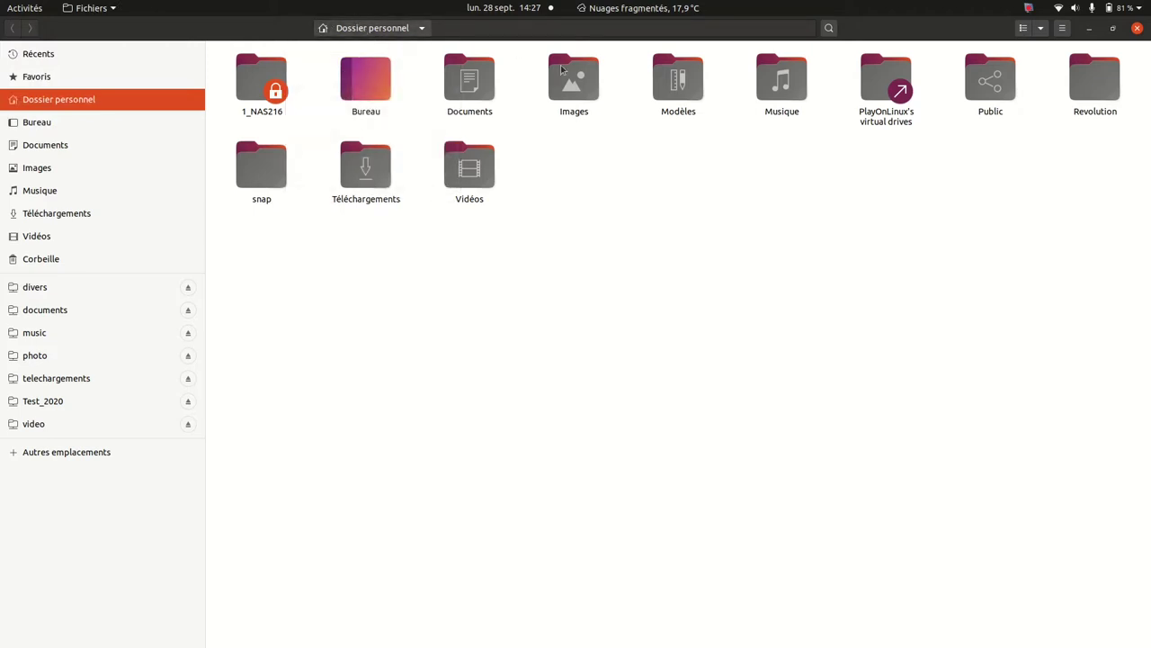
left_click(1041, 29)
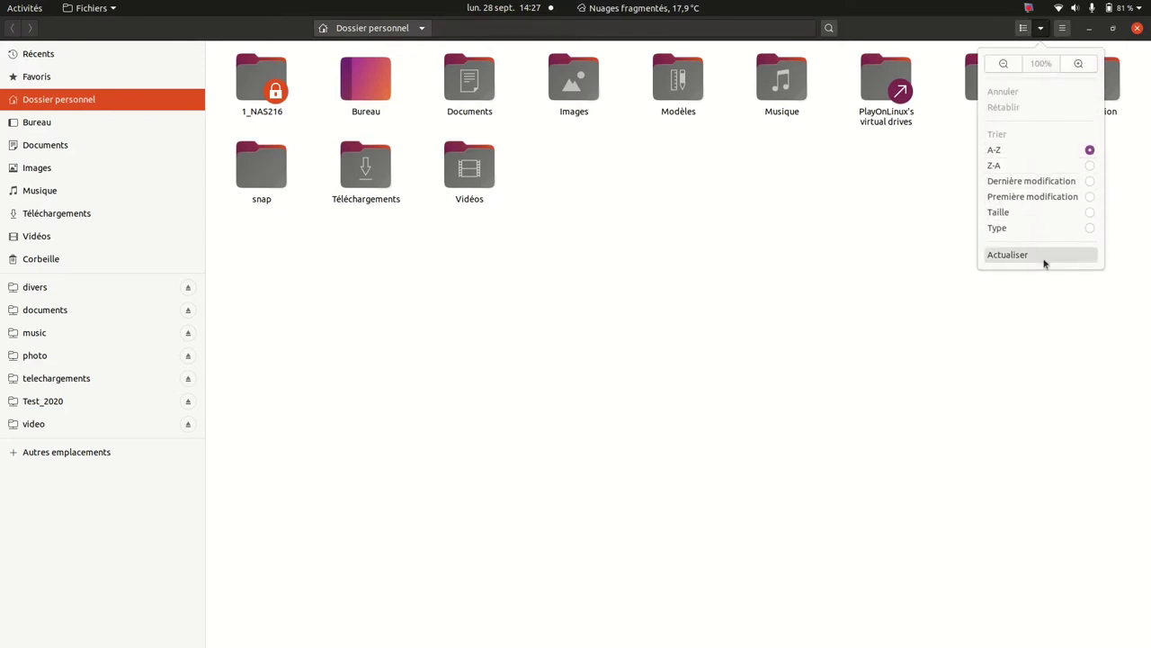
left_click(1041, 29)
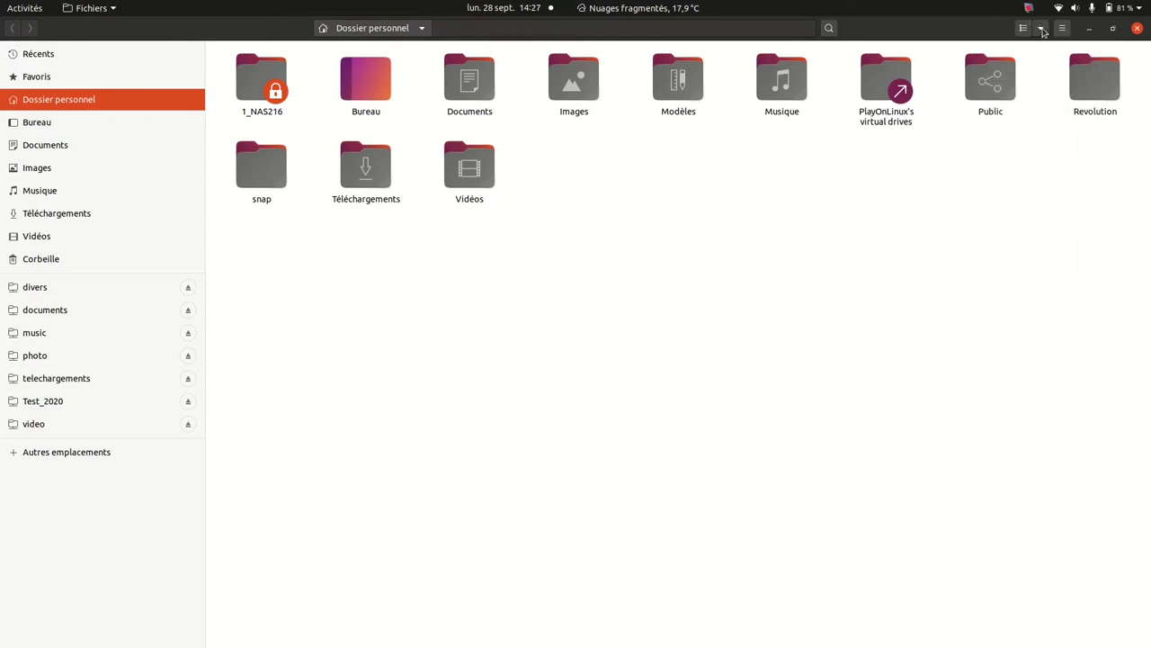
Step: Show hidden files in the home folder and copy the .thunderbird folder
left_click(1063, 28)
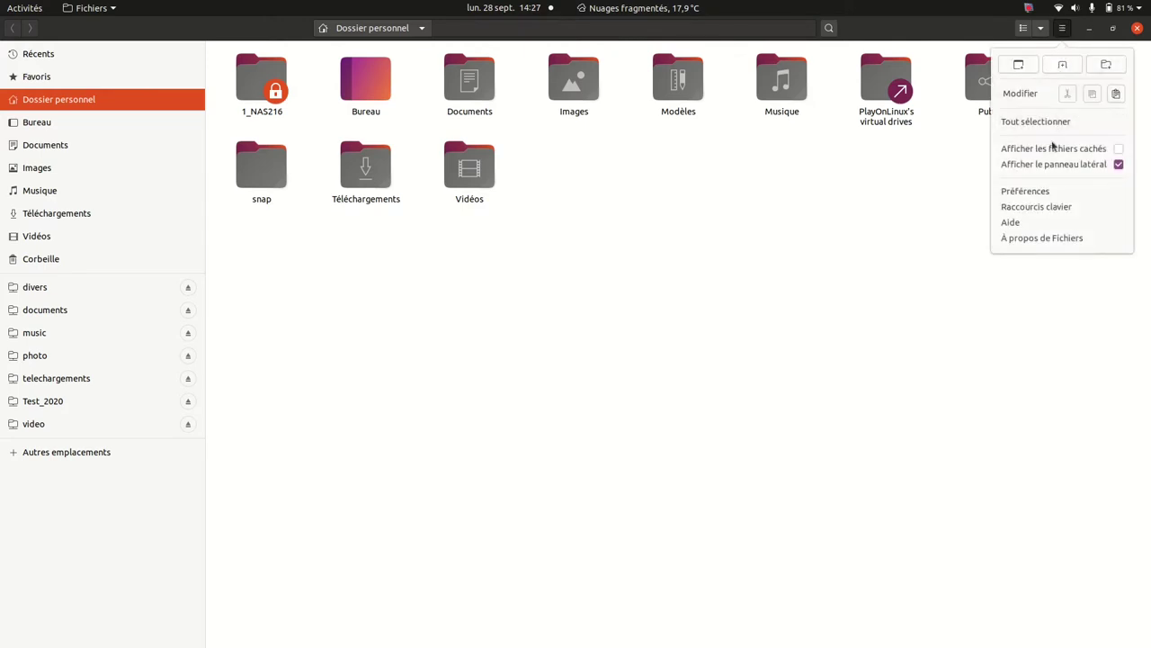
left_click(1118, 151)
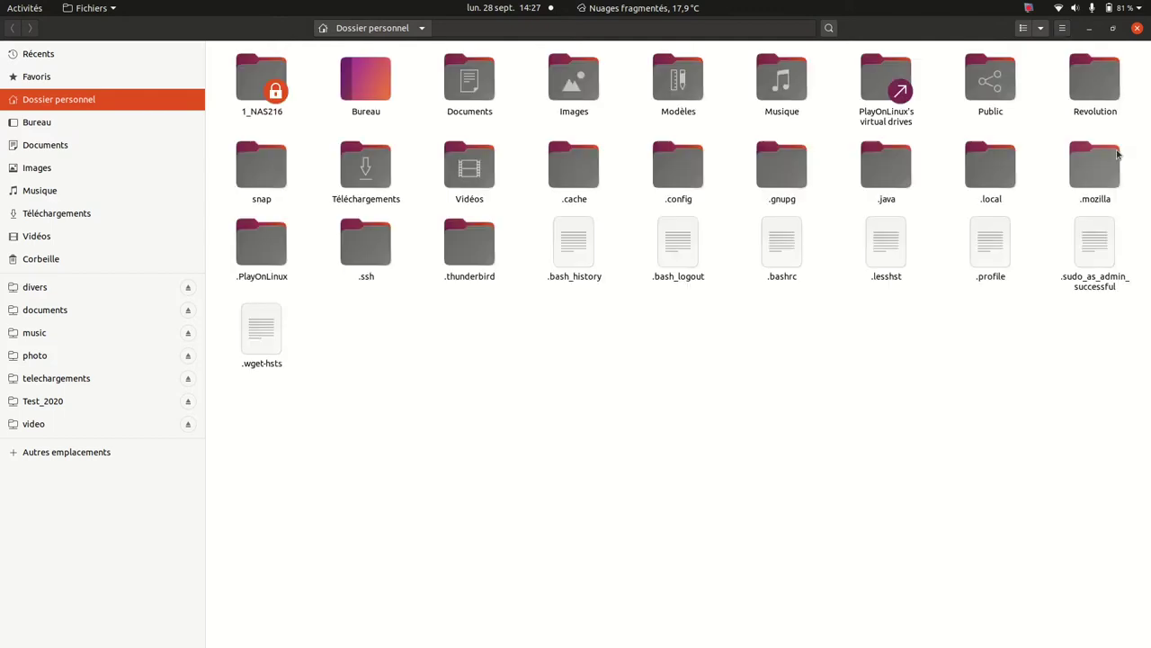
left_click(470, 242)
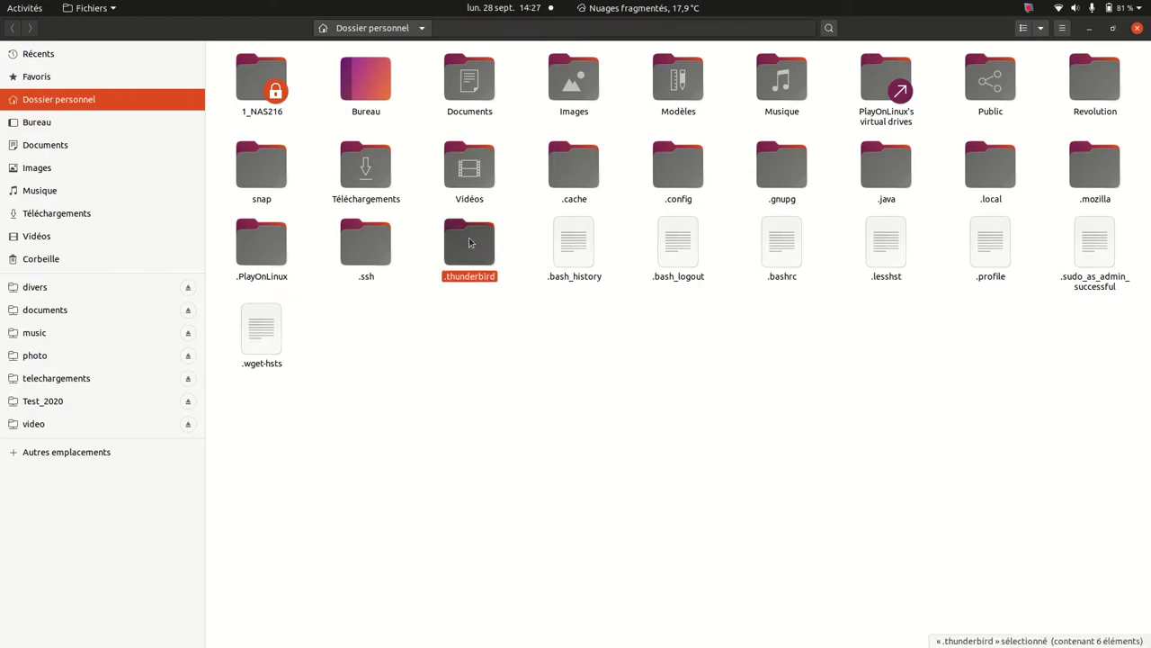
right_click(469, 242)
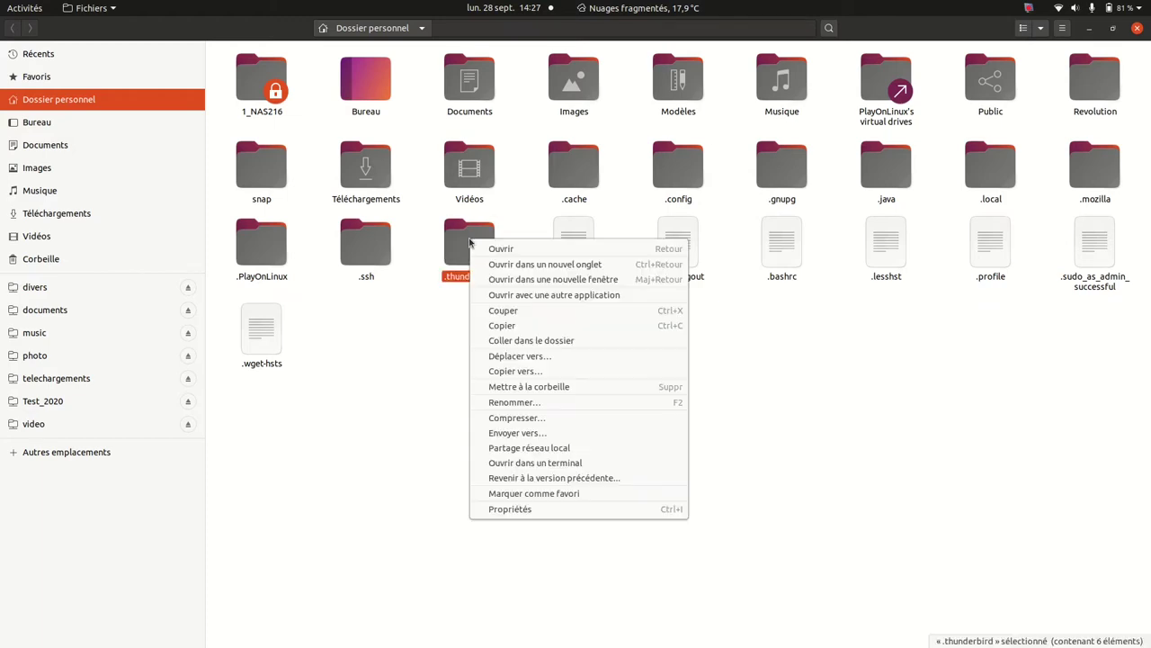
left_click(508, 326)
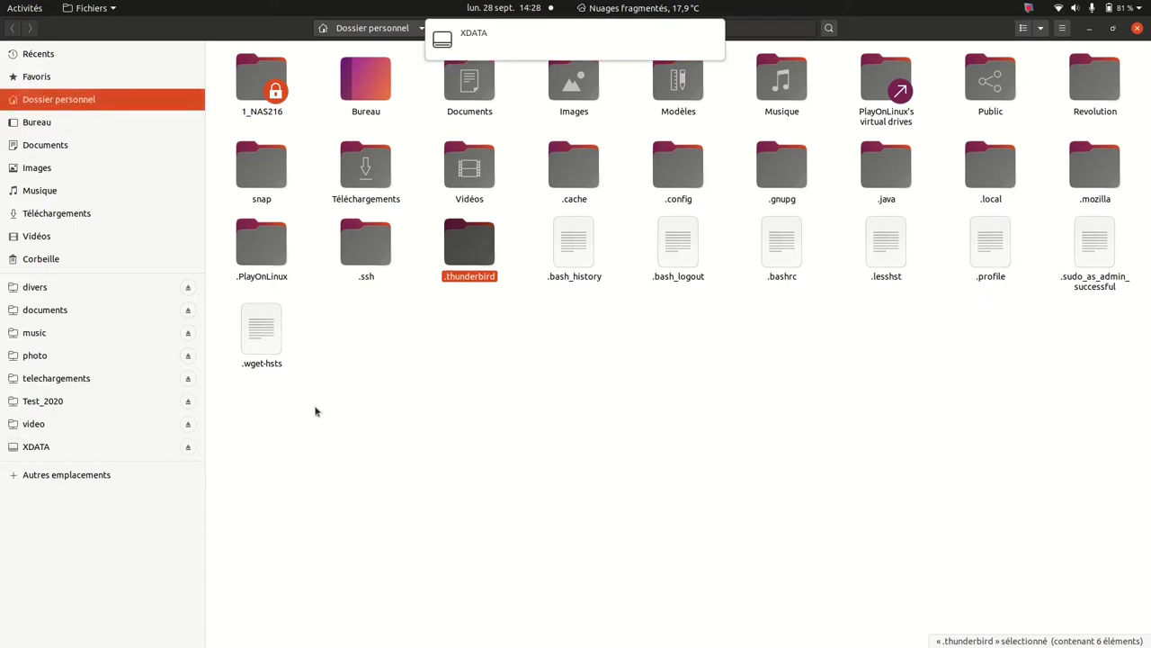
Step: Create a folder named SAUVEGARDE THUNDERBIRD at the root of the XDATA drive
left_click(89, 448)
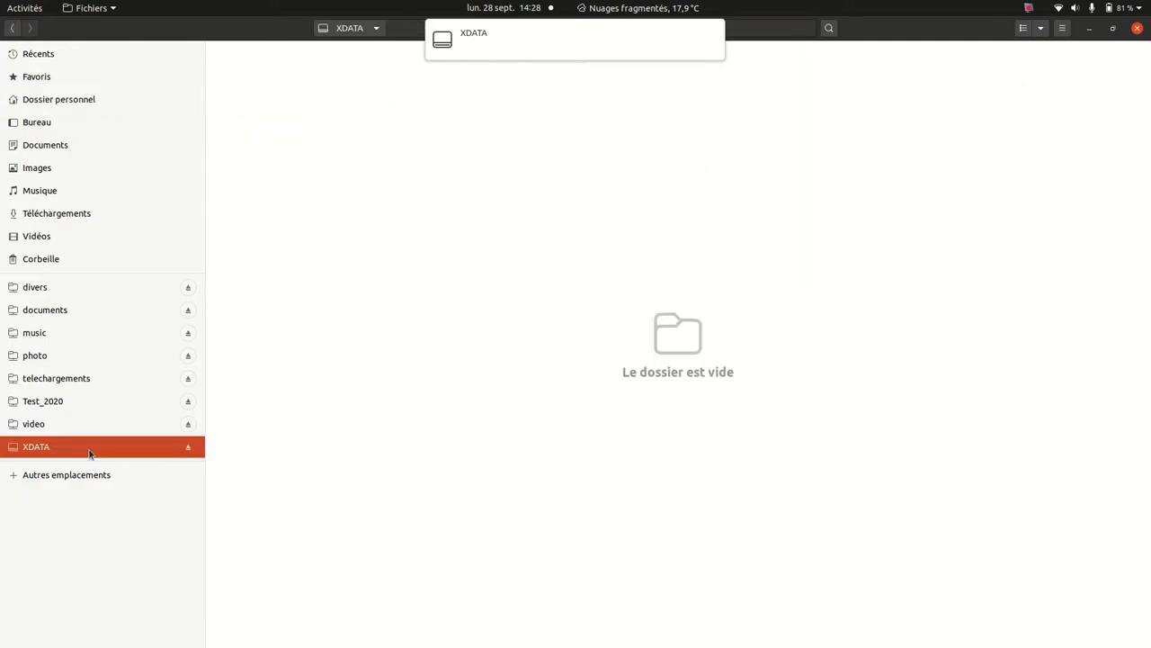
right_click(470, 156)
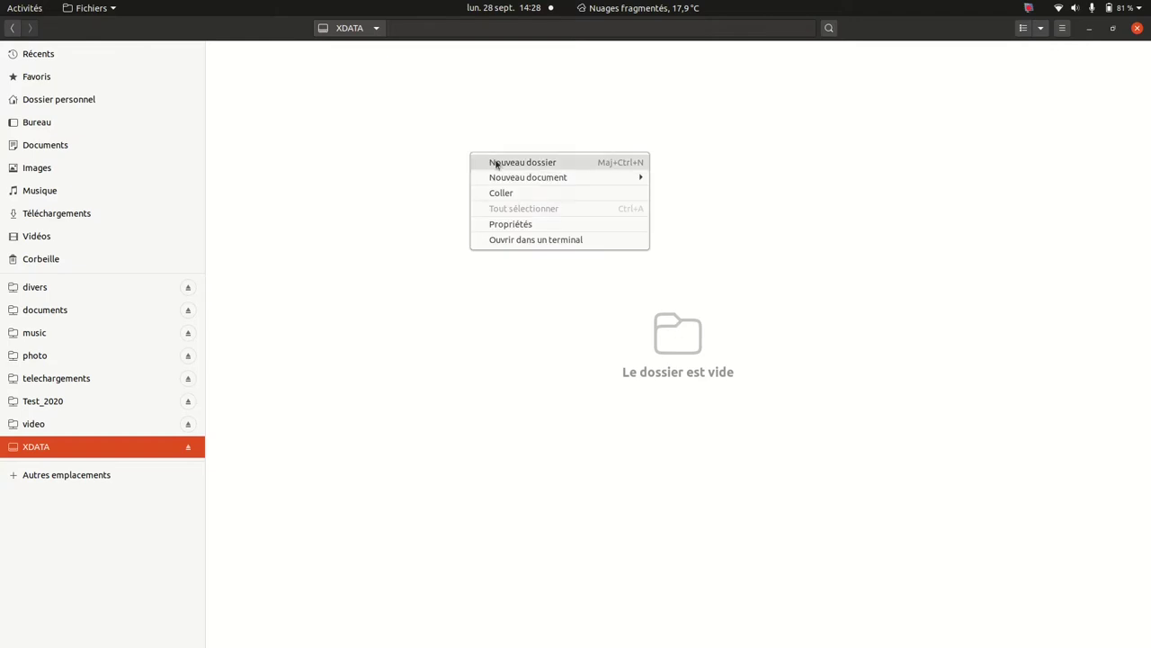
left_click(494, 163)
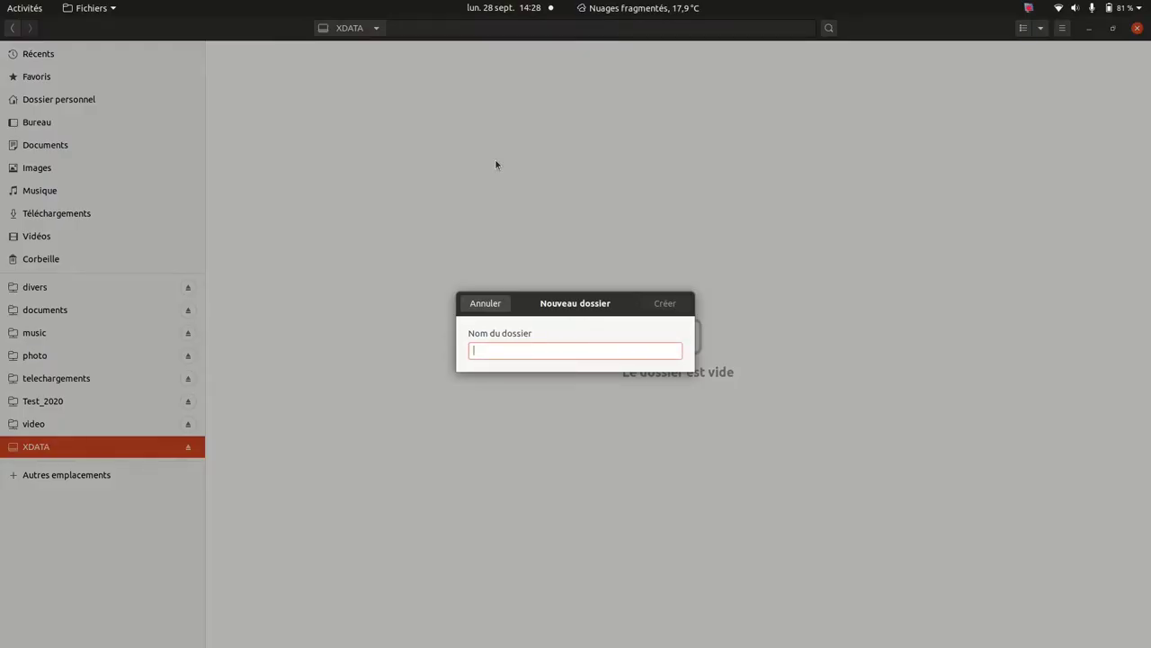
type("SA")
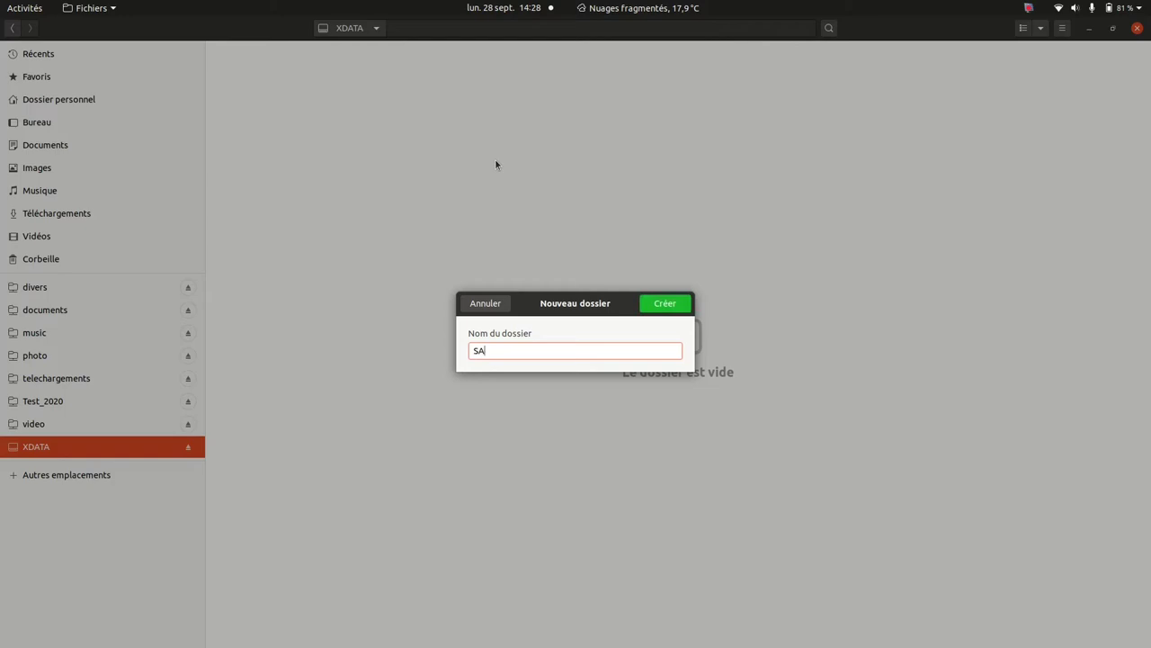
type("UVEGARDE THUNDERBIRD")
left_click(682, 303)
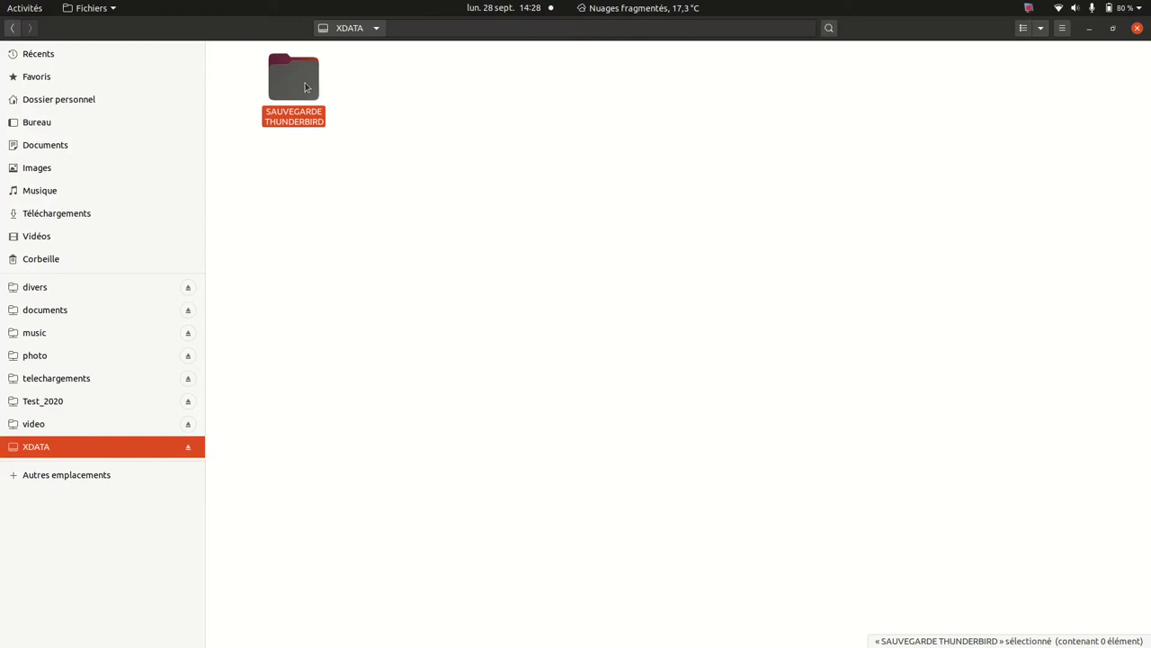
Step: Paste the copied .thunderbird folder into the SAUVEGARDE THUNDERBIRD folder on XDATA
left_click(381, 104)
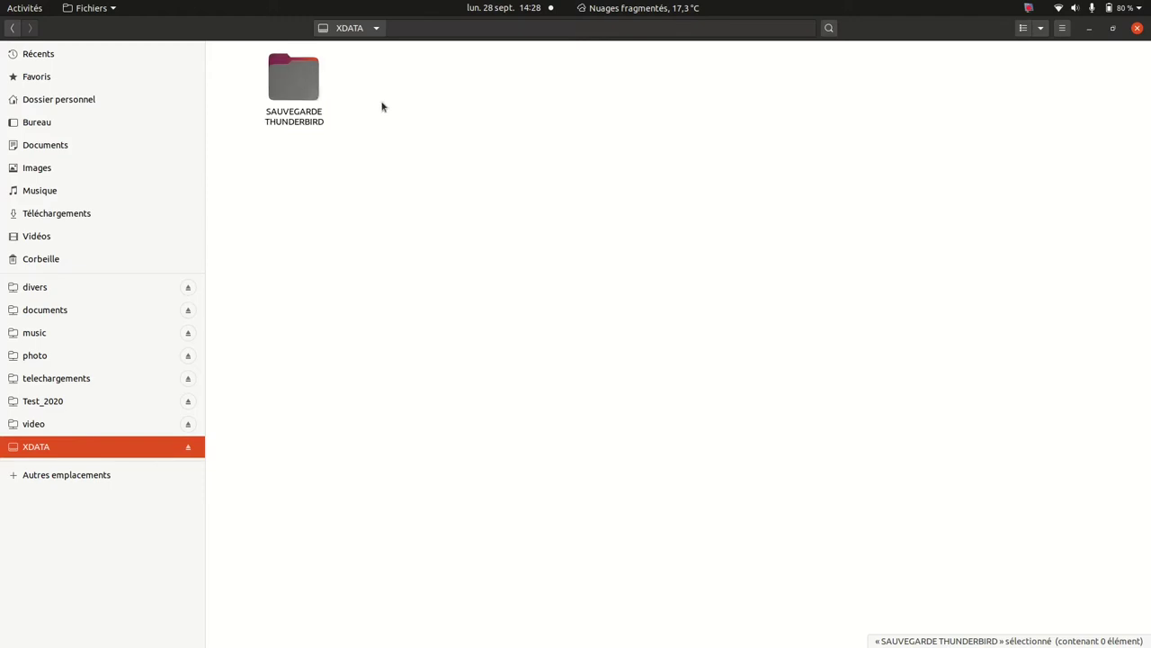
double_click(293, 95)
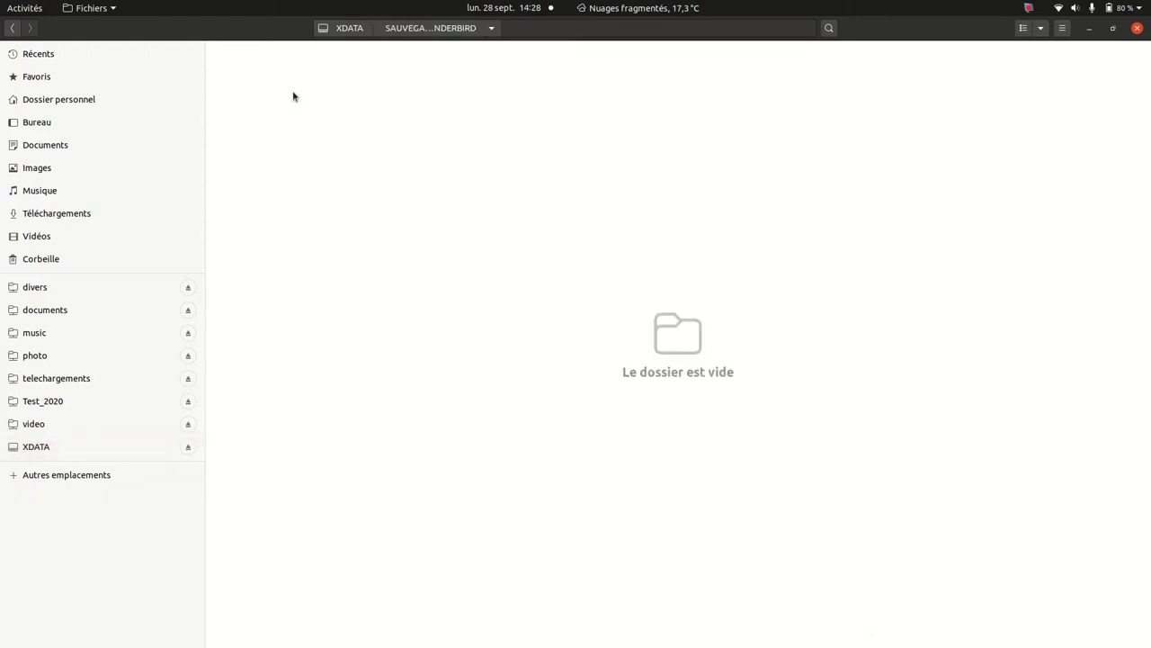
right_click(412, 147)
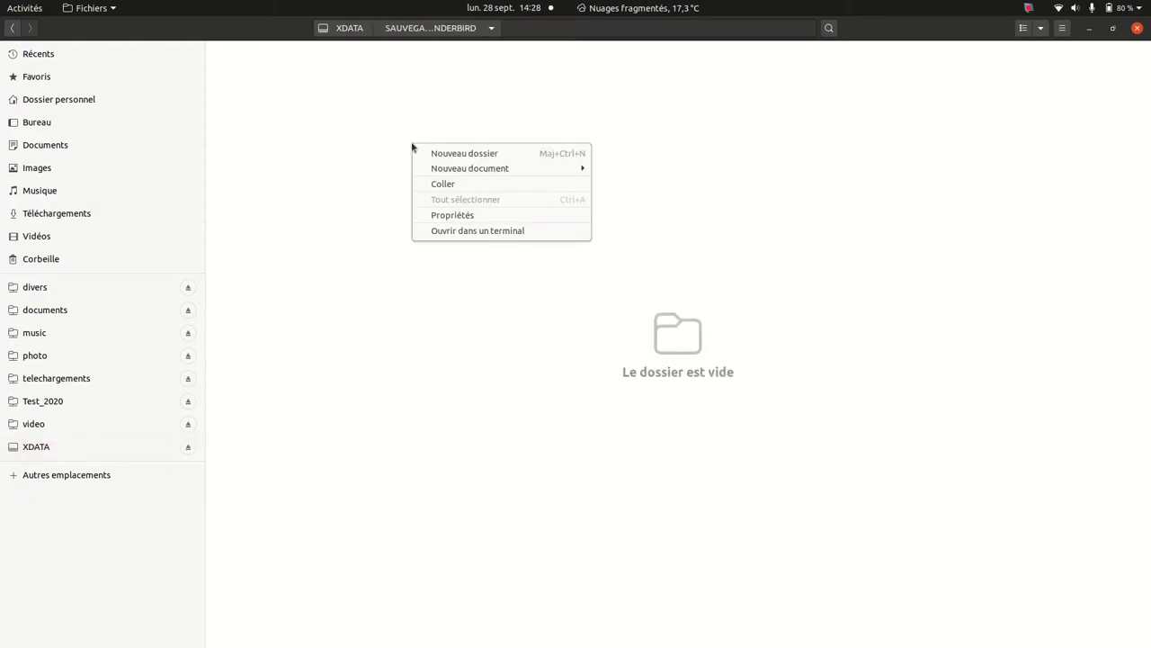
left_click(455, 184)
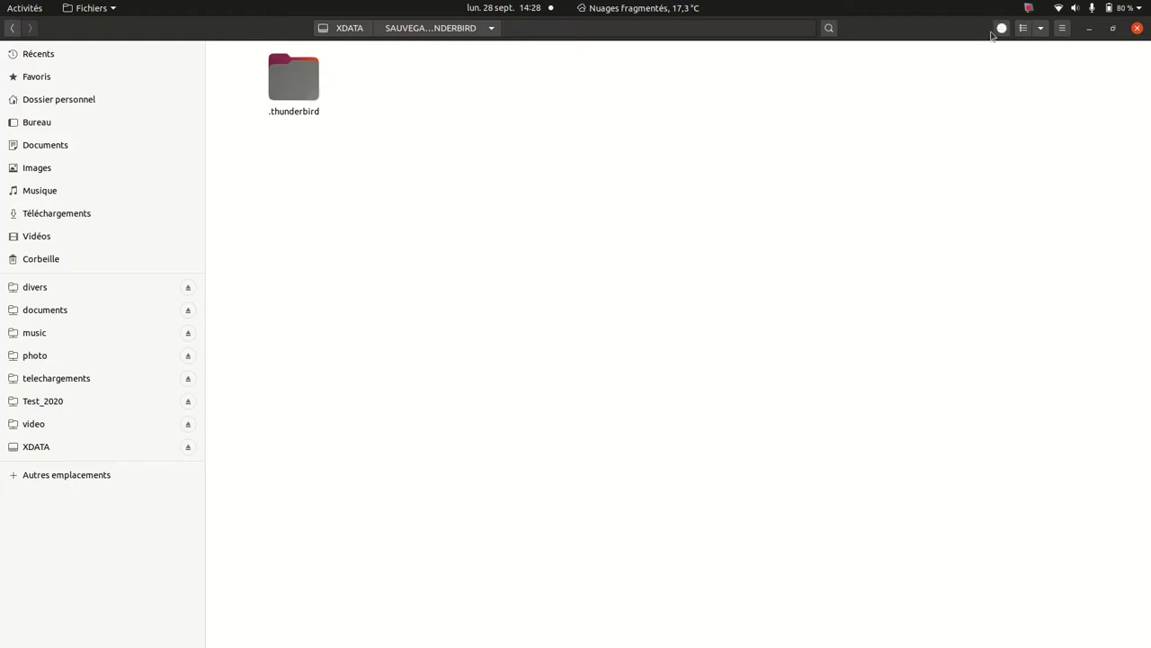
left_click(1002, 28)
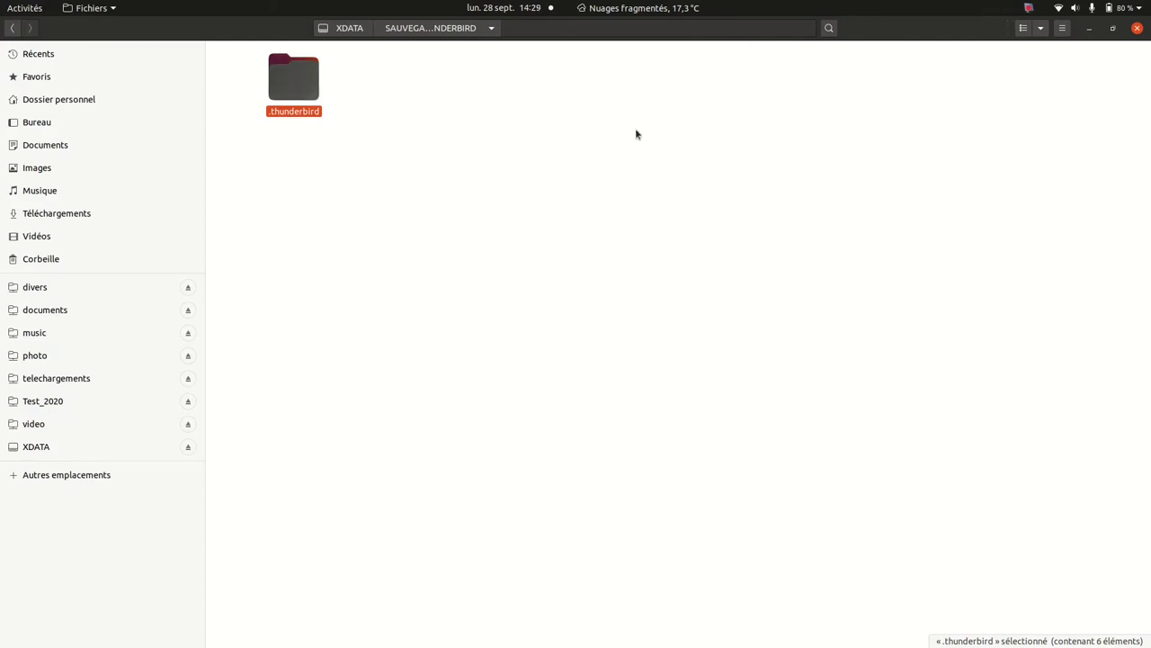
Step: Return to the root of the XDATA drive and turn off the display of hidden files
left_click(358, 33)
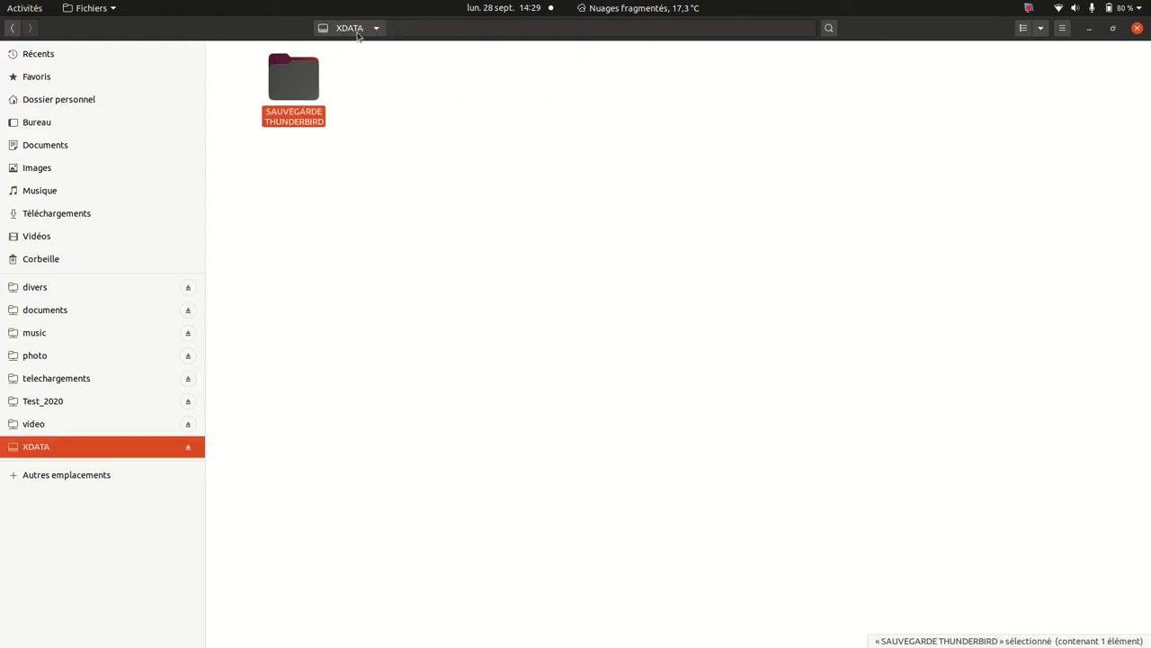
left_click(1062, 28)
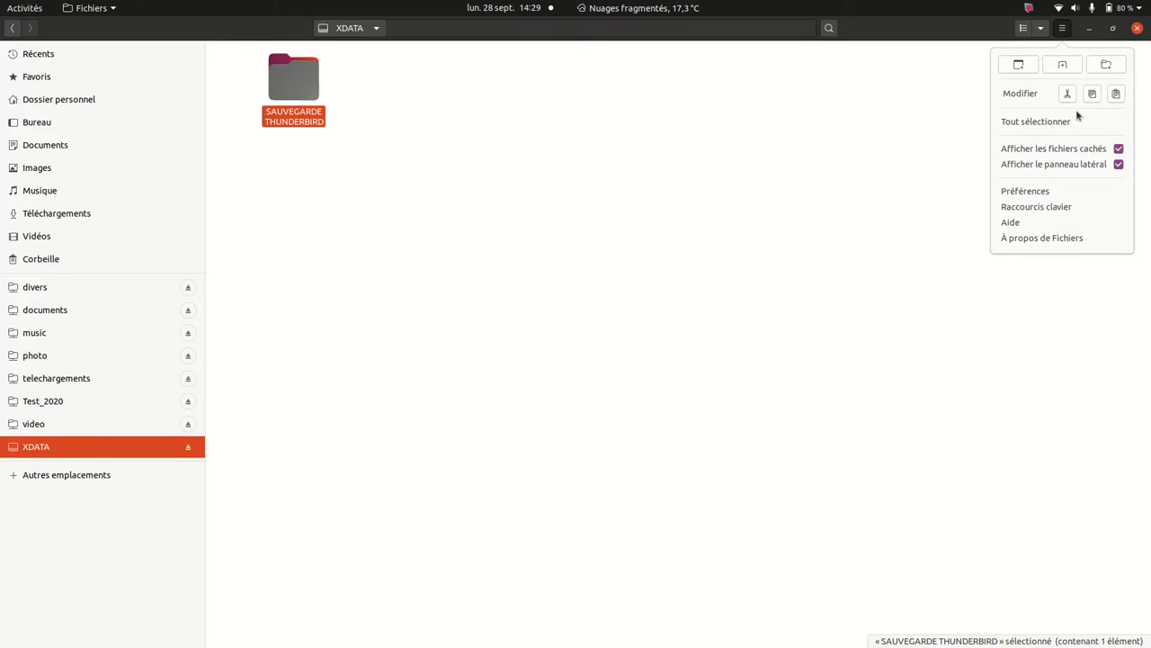
left_click(1106, 151)
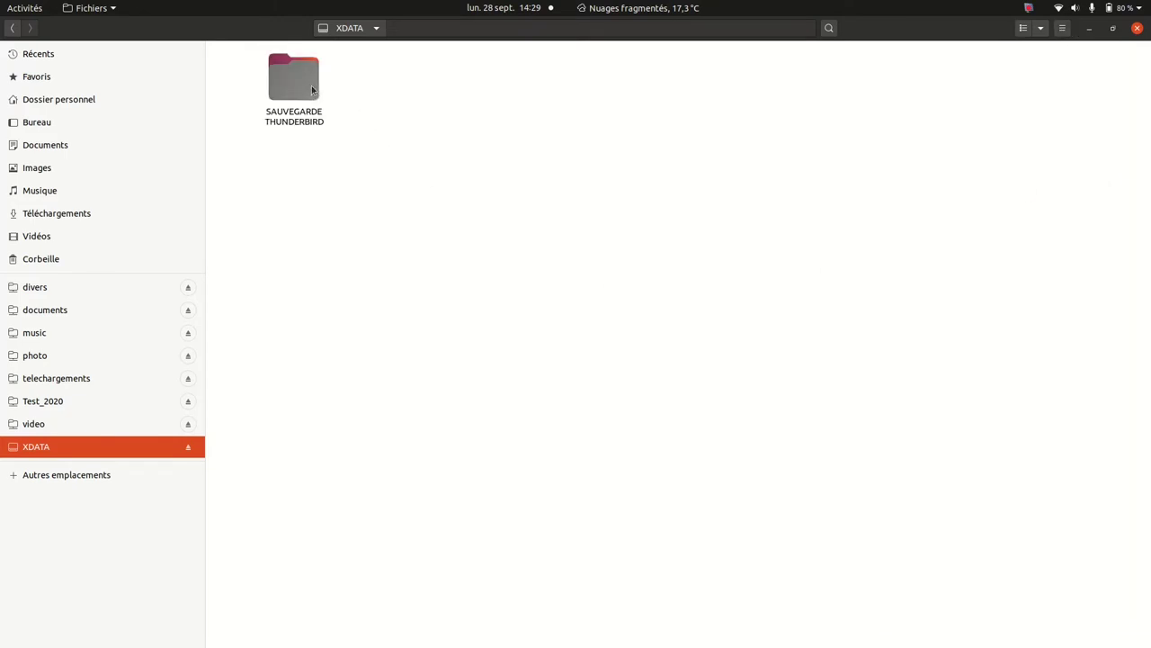
Step: Open the SAUVEGARDE THUNDERBIRD folder and turn on the display of hidden files to check the backup
double_click(312, 89)
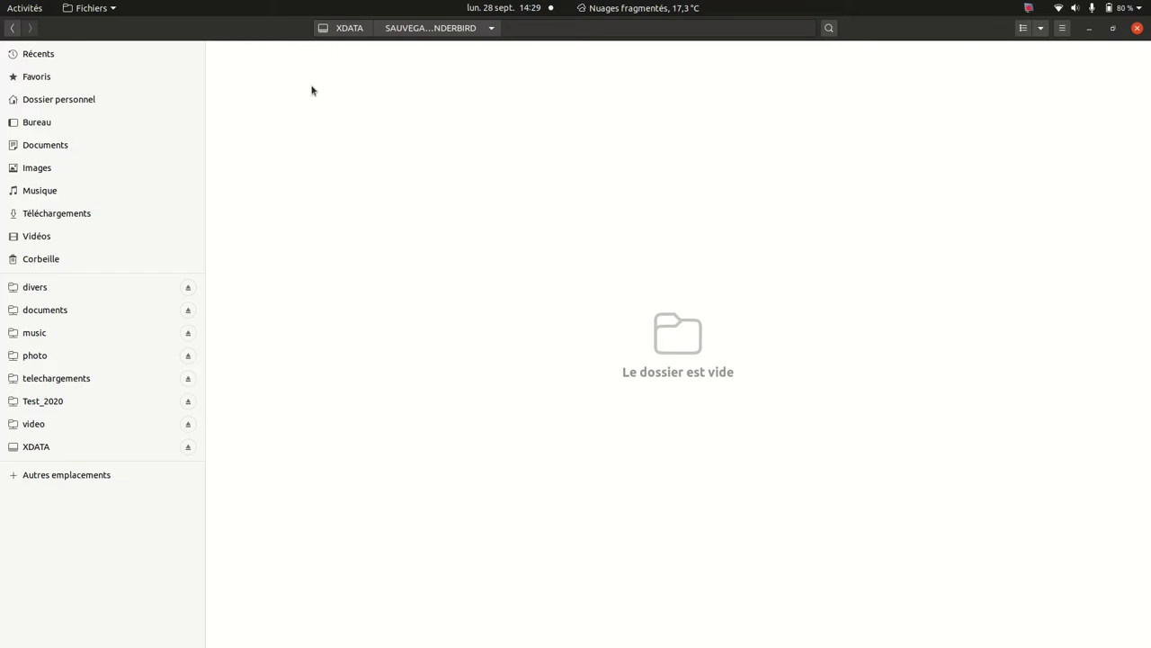
left_click(1063, 28)
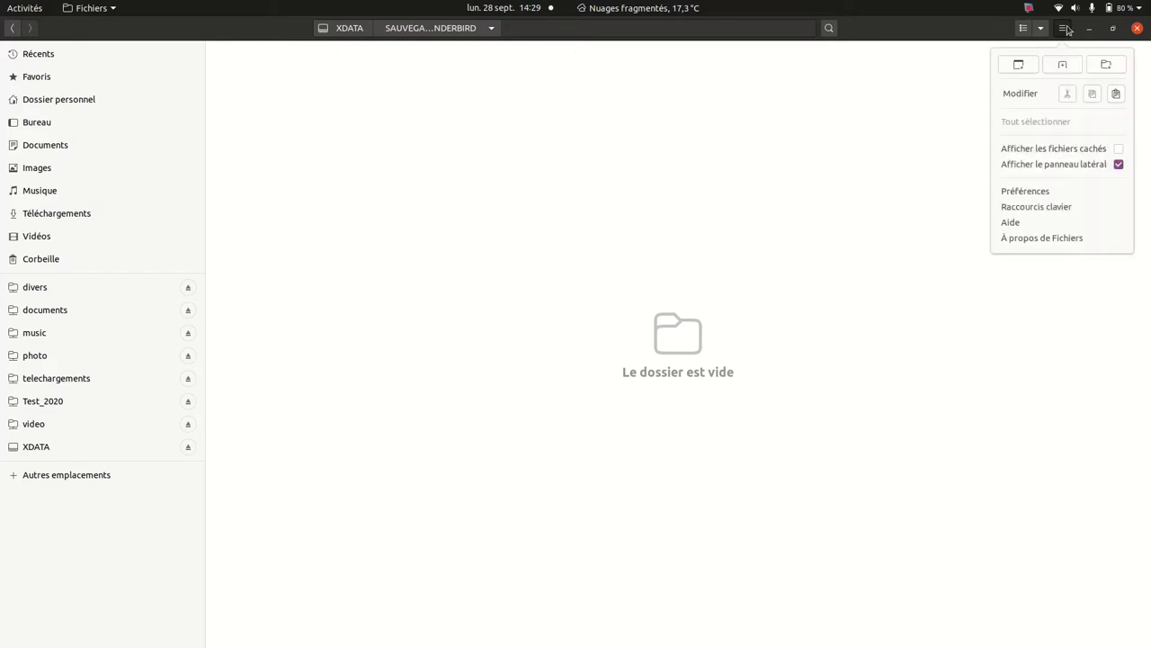
left_click(1119, 149)
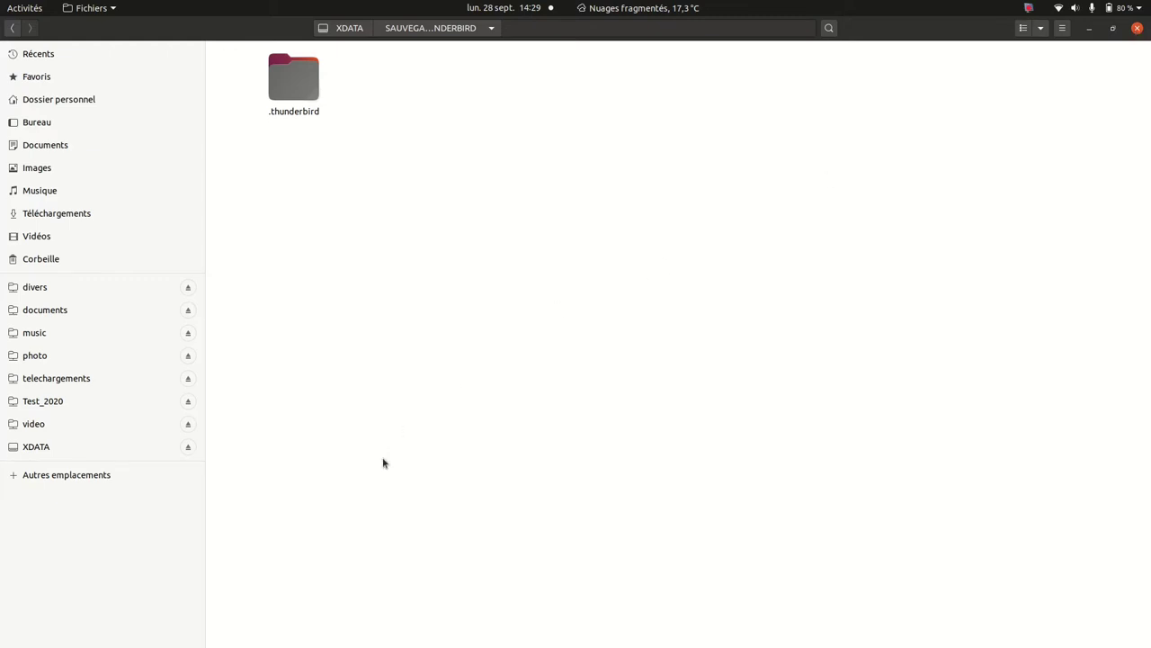
Step: Locate the original .thunderbird folder in the home folder, then close the file manager
left_click(111, 101)
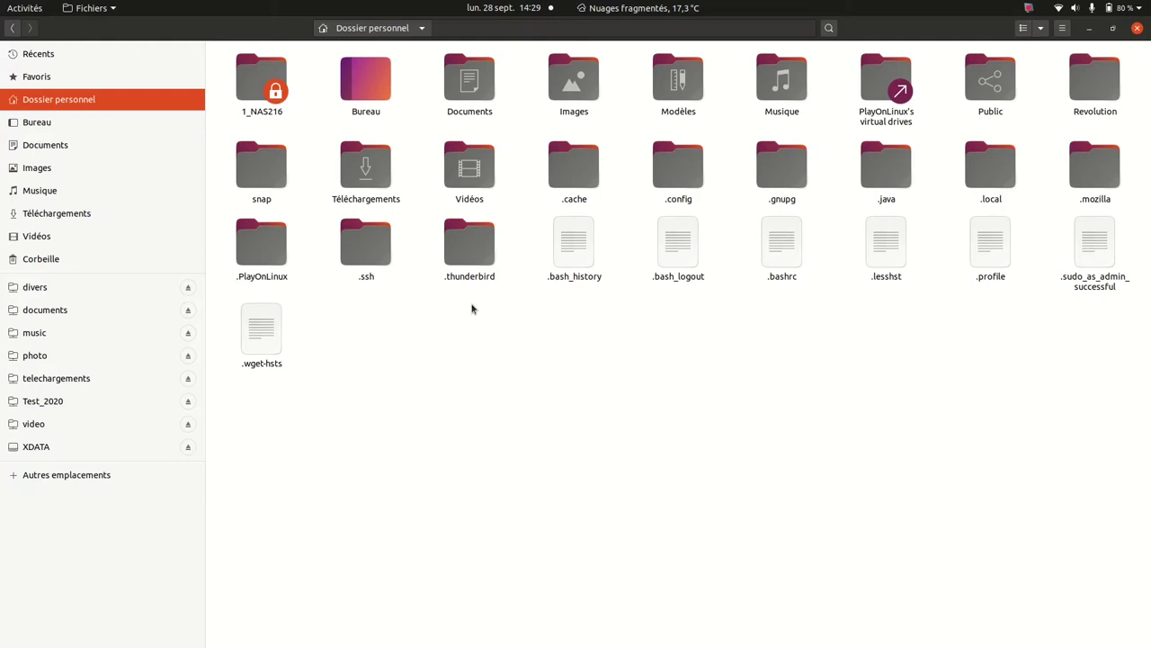
left_click(470, 243)
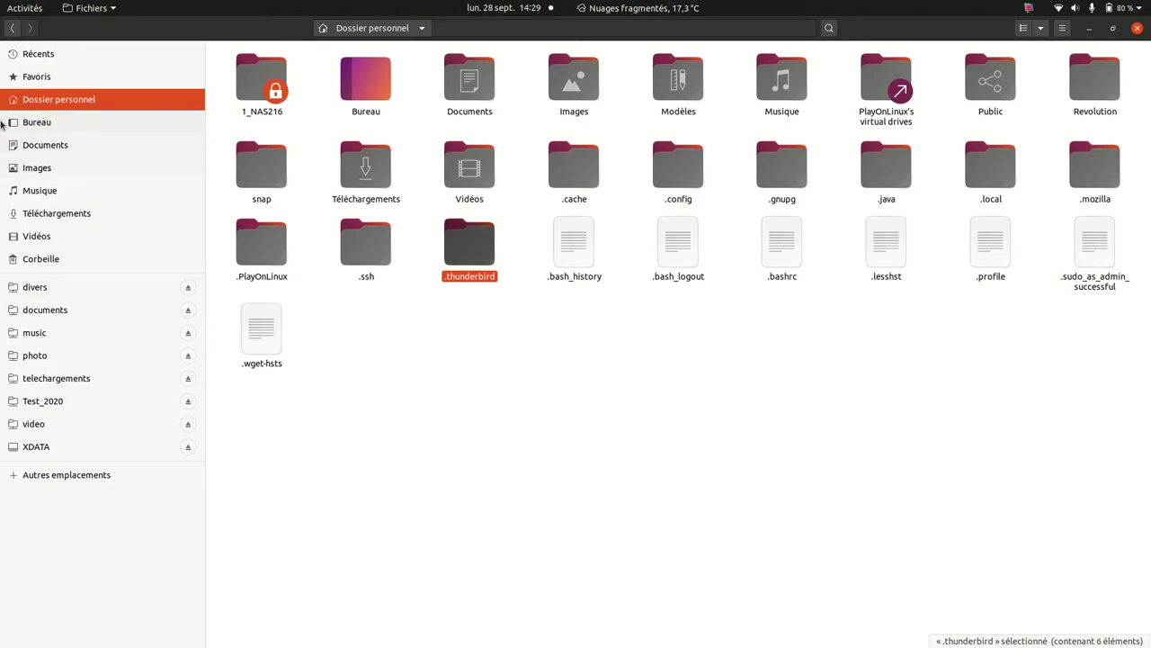
mouse_move(2, 126)
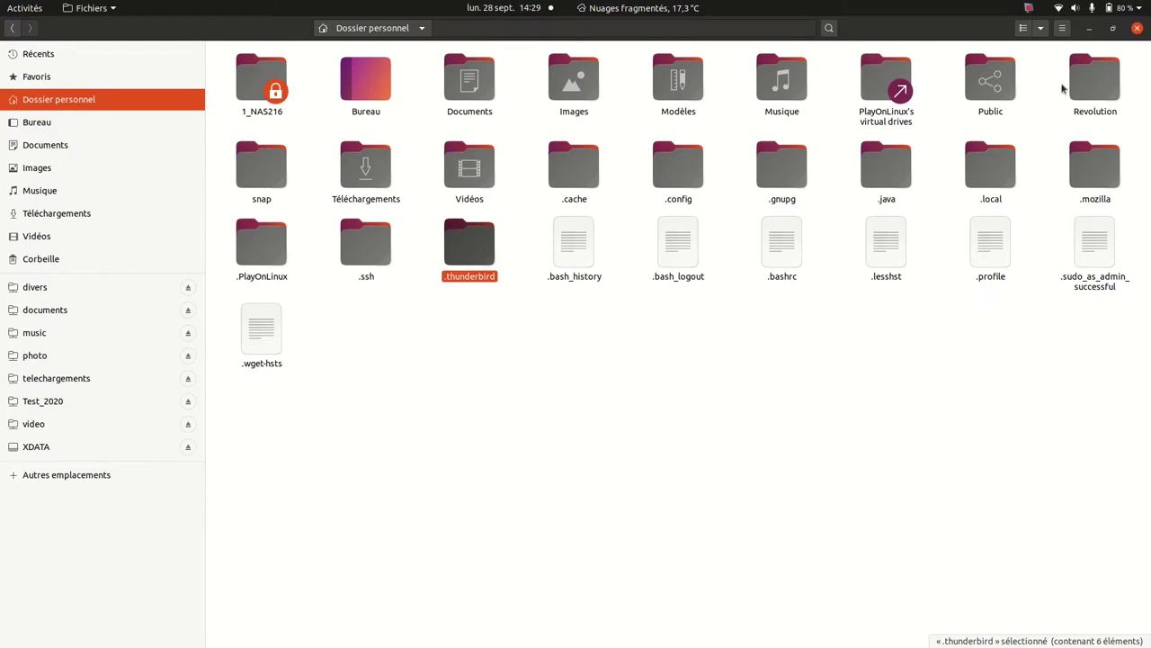
left_click(1139, 31)
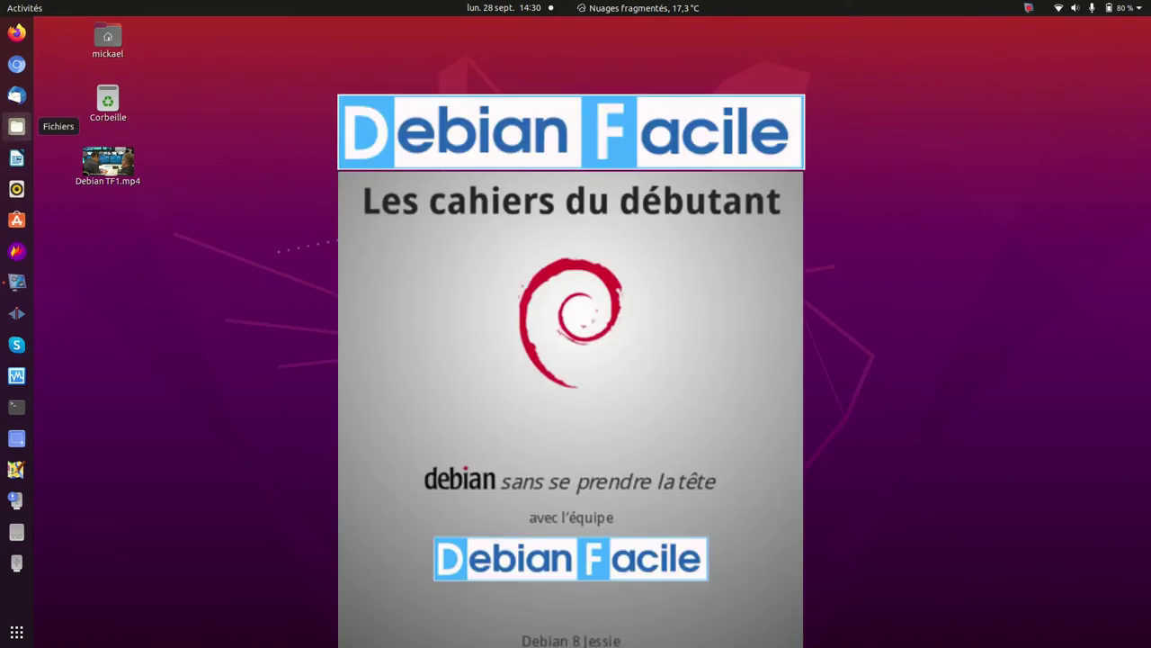
Step: Examine the home directory above the personal folder in the file manager, then close the window
left_click(16, 126)
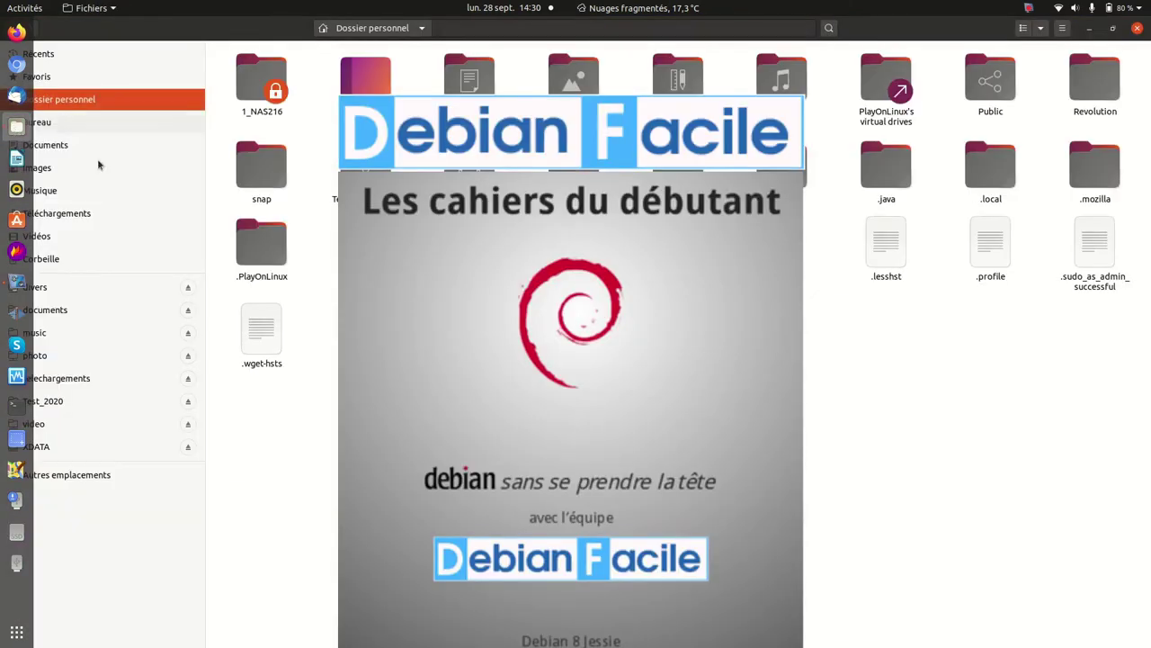
key("alt+Up")
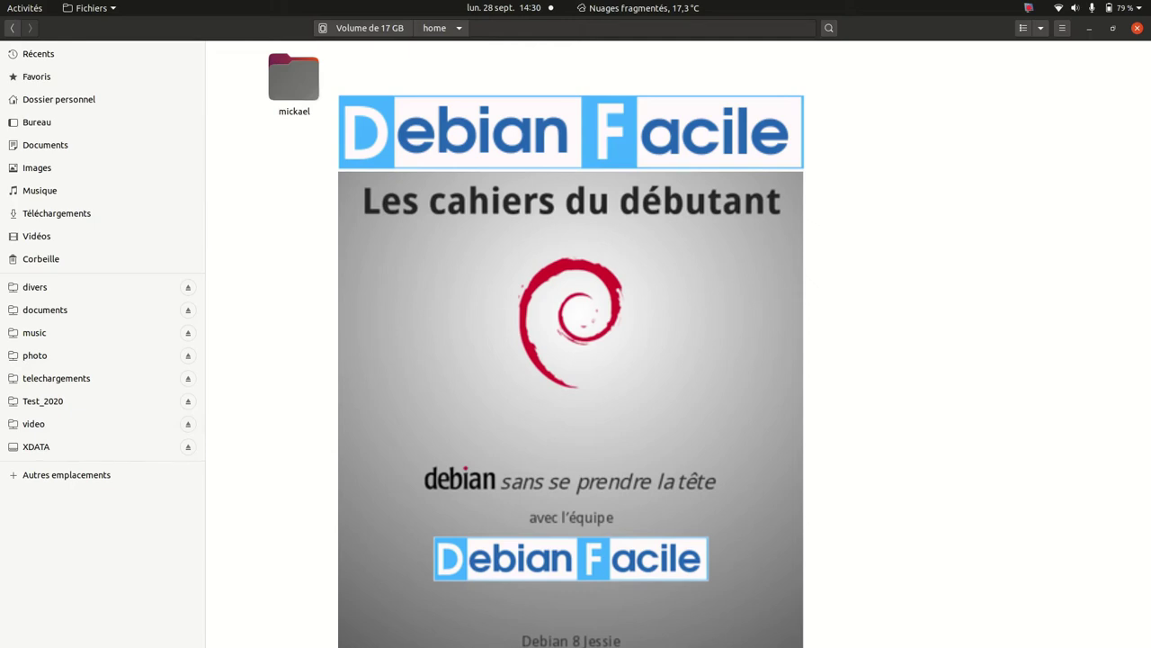
left_click(1138, 31)
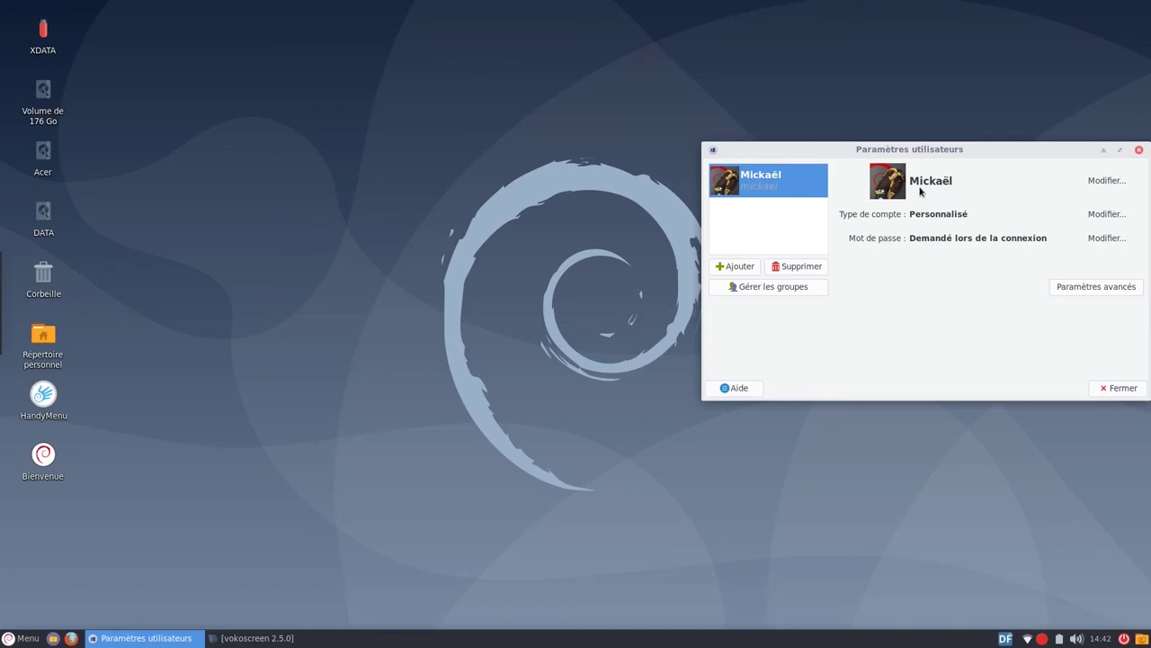
Step: Open the personal home folder in the file manager and turn on the display of hidden files
double_click(50, 337)
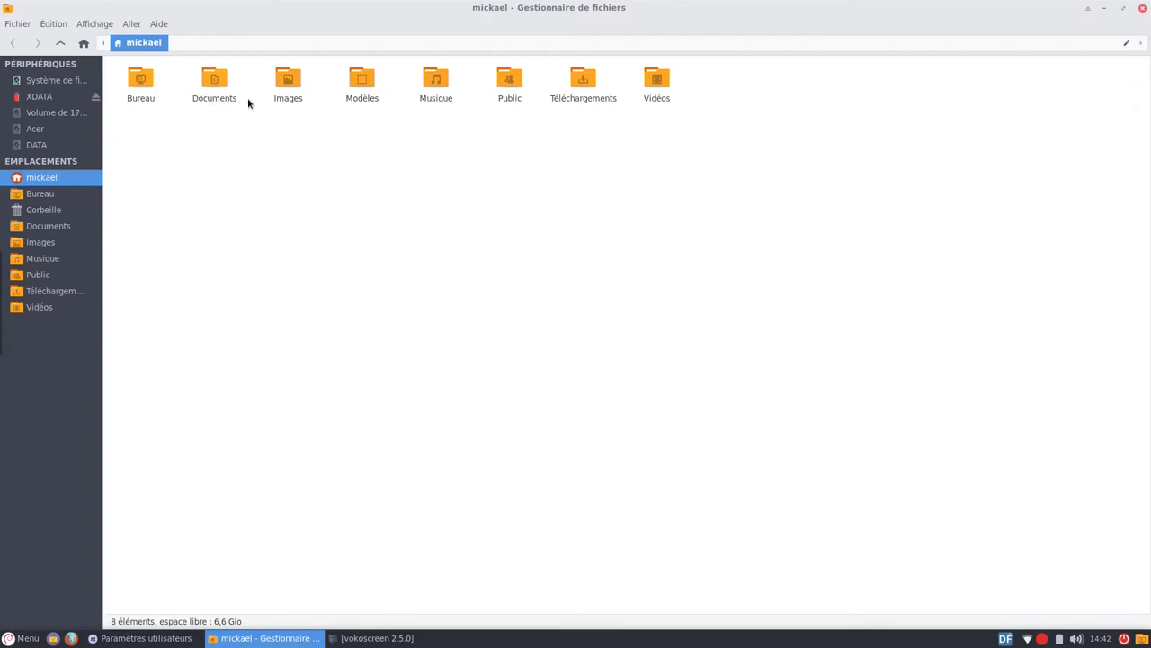
left_click(95, 24)
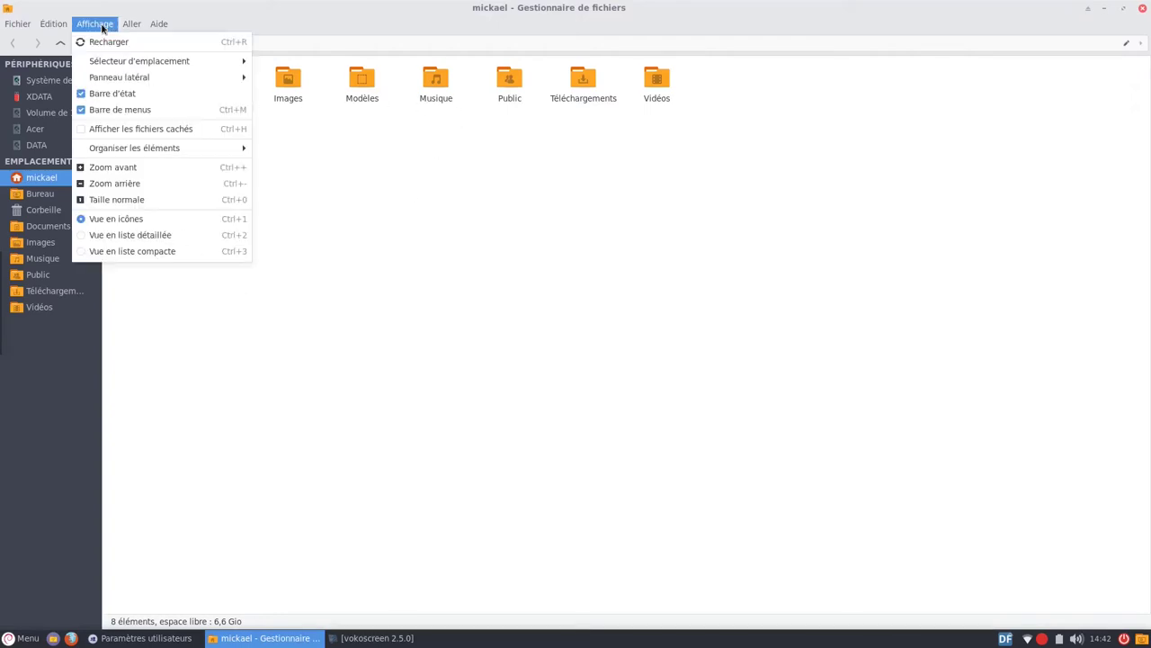
left_click(116, 130)
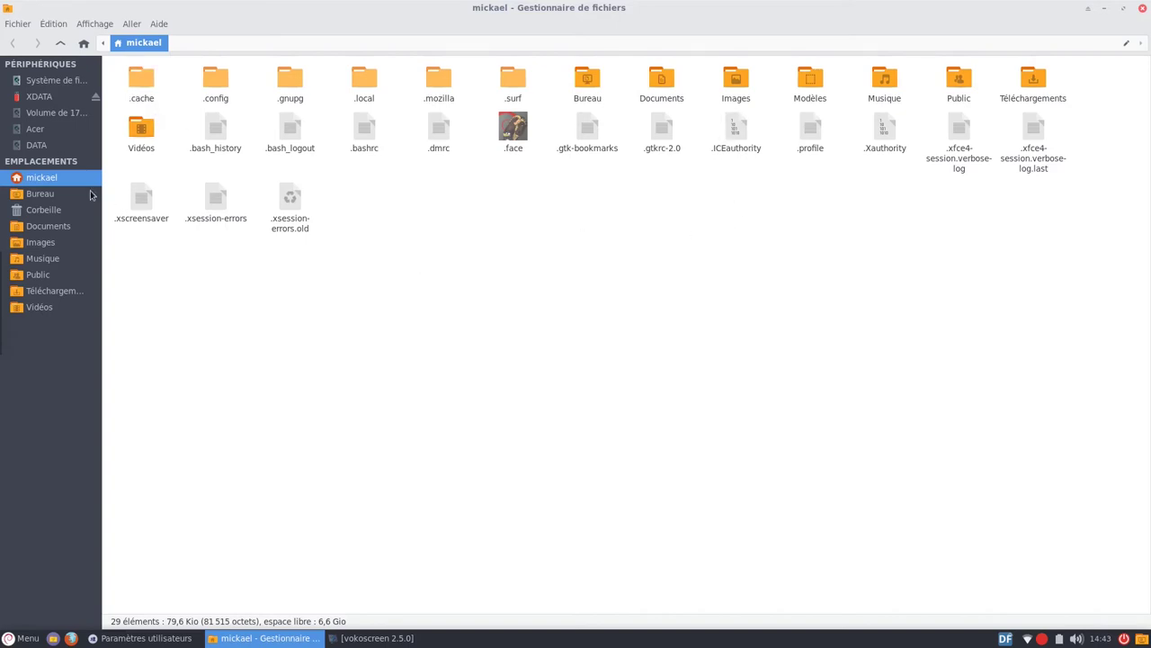
Step: Copy the .thunderbird folder from the SAUVEGARDE THUNDERBIRD folder on the XDATA drive
left_click(39, 101)
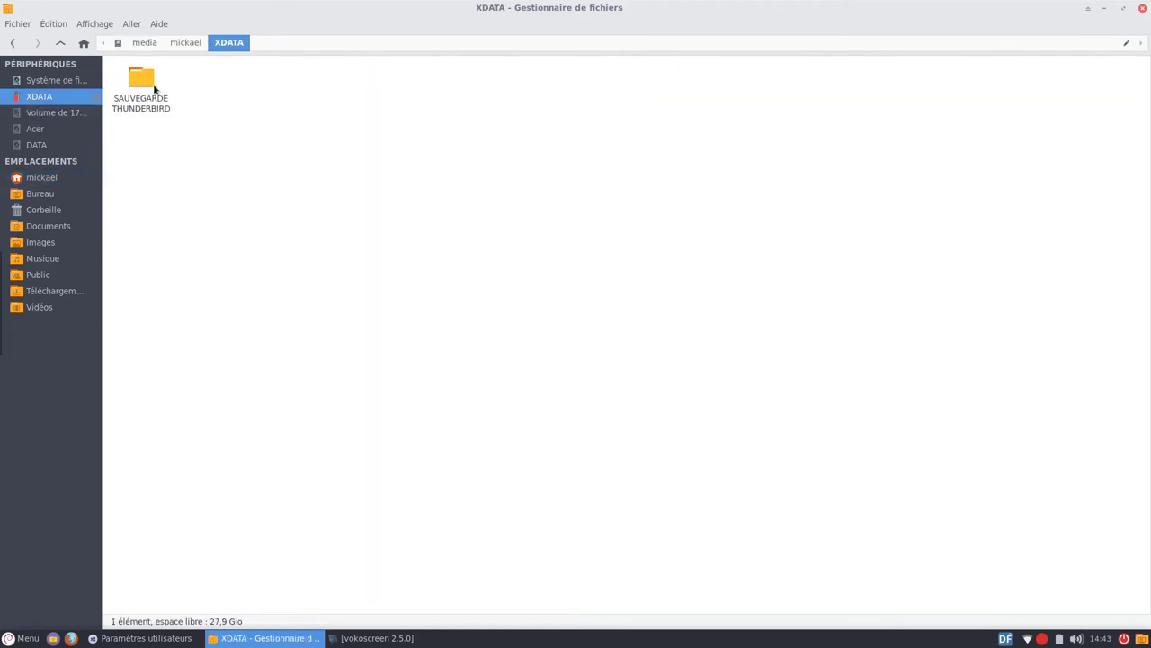
double_click(141, 78)
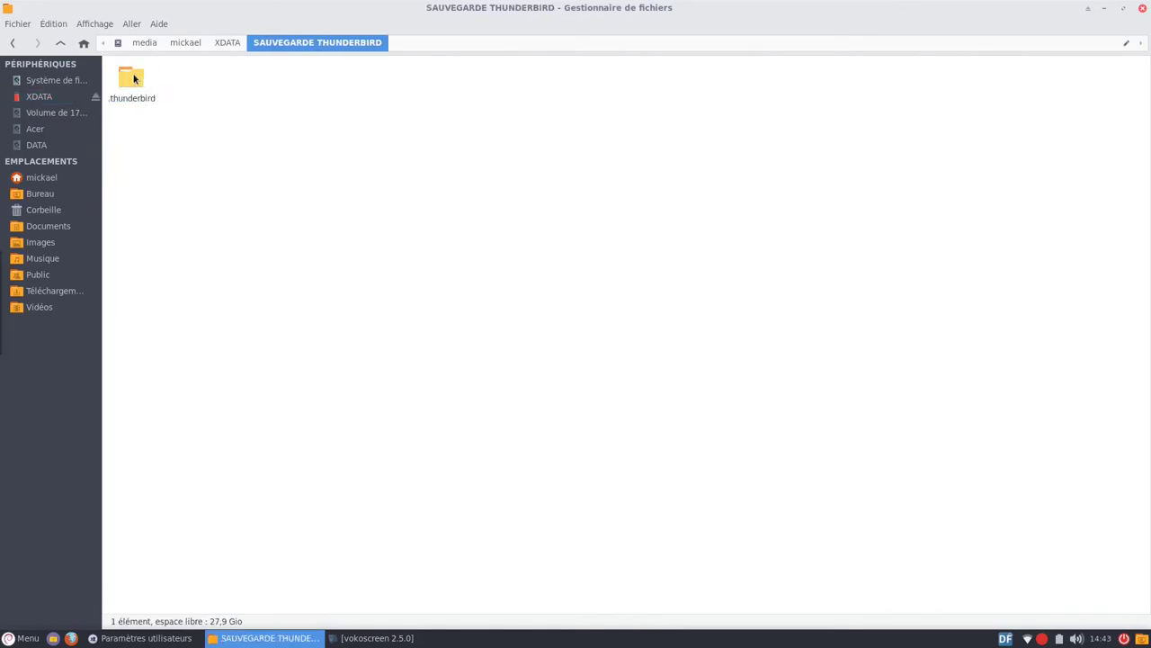
right_click(134, 78)
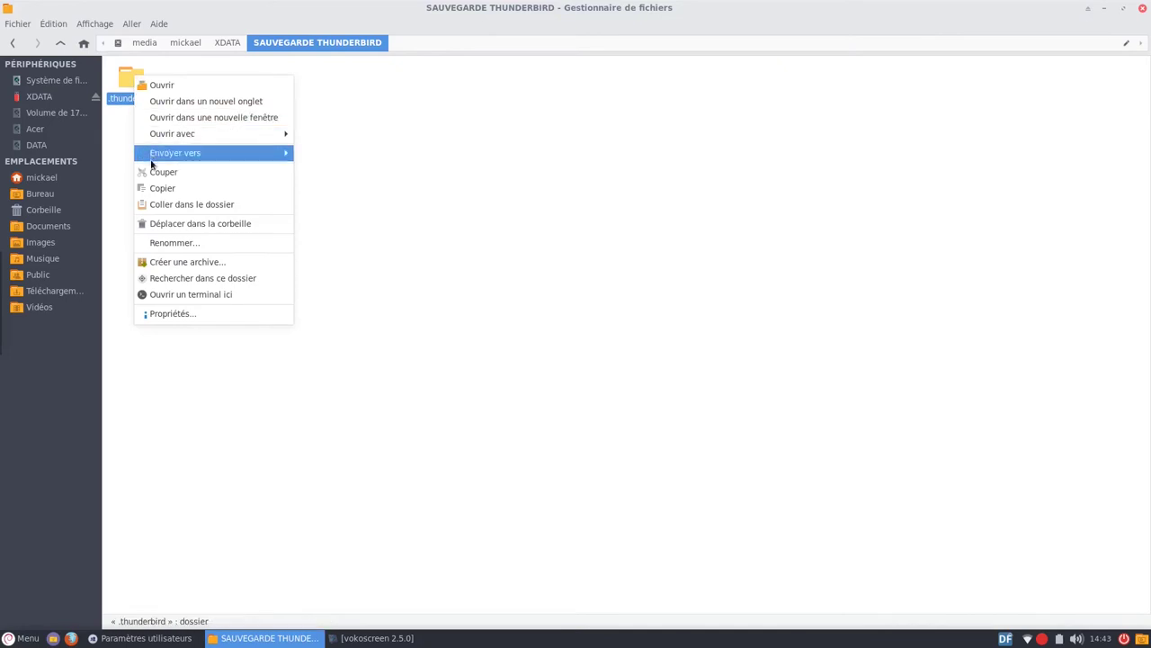
left_click(155, 189)
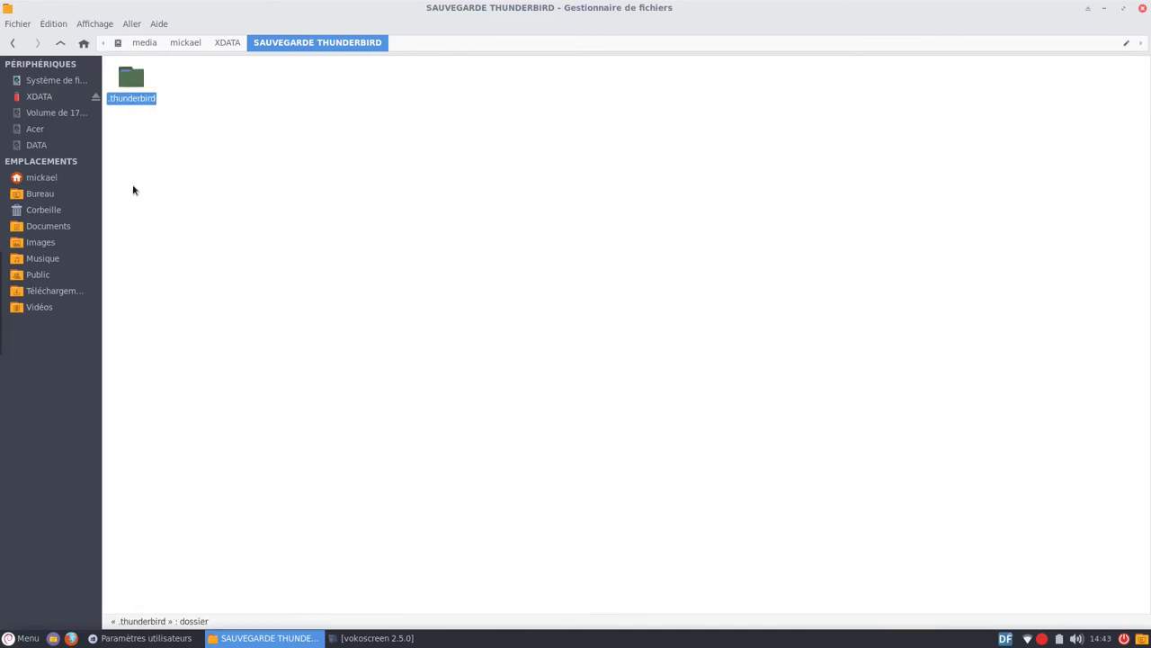
Step: Paste the .thunderbird folder into the personal home folder, then close the file manager
left_click(52, 180)
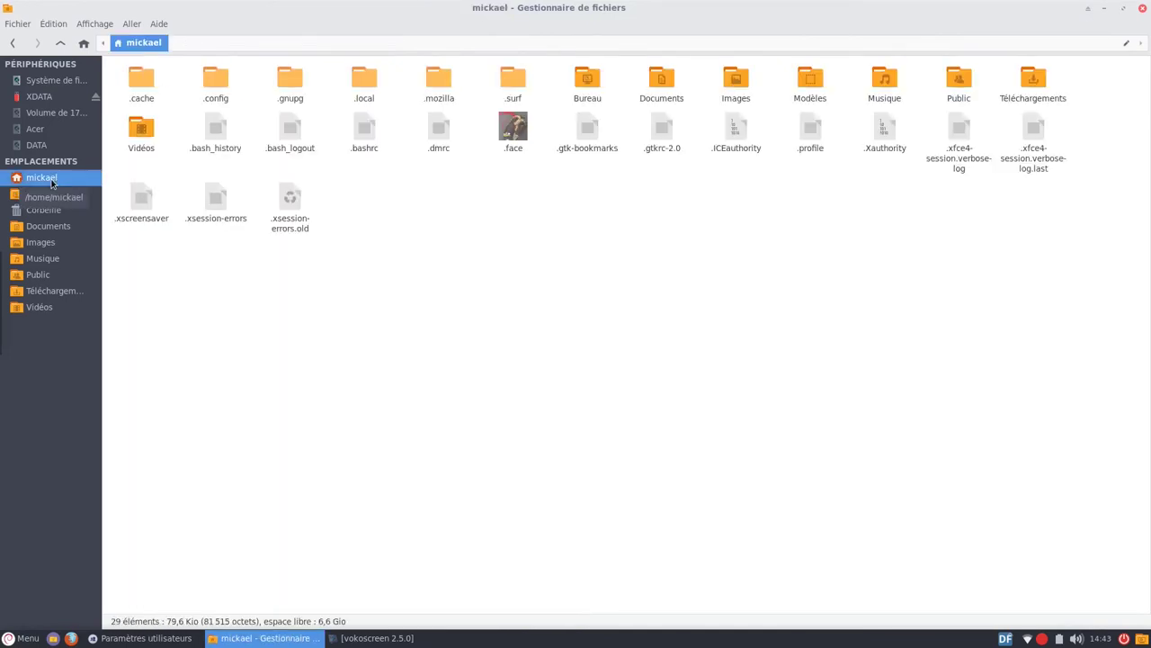
right_click(428, 226)
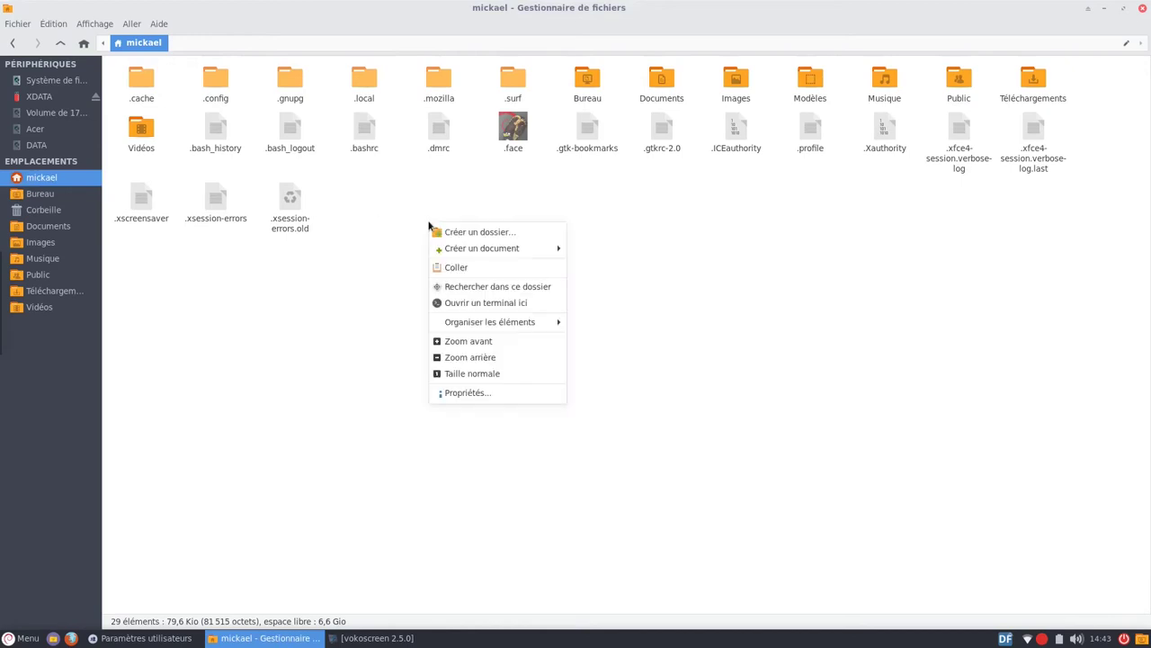
left_click(454, 267)
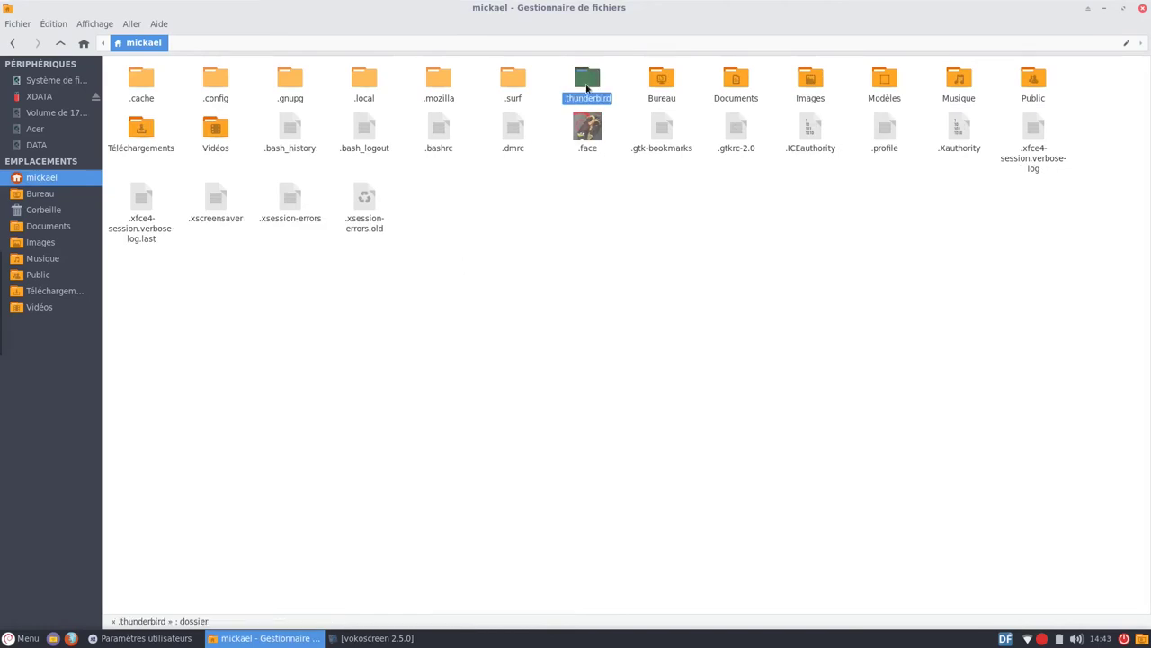
left_click(592, 216)
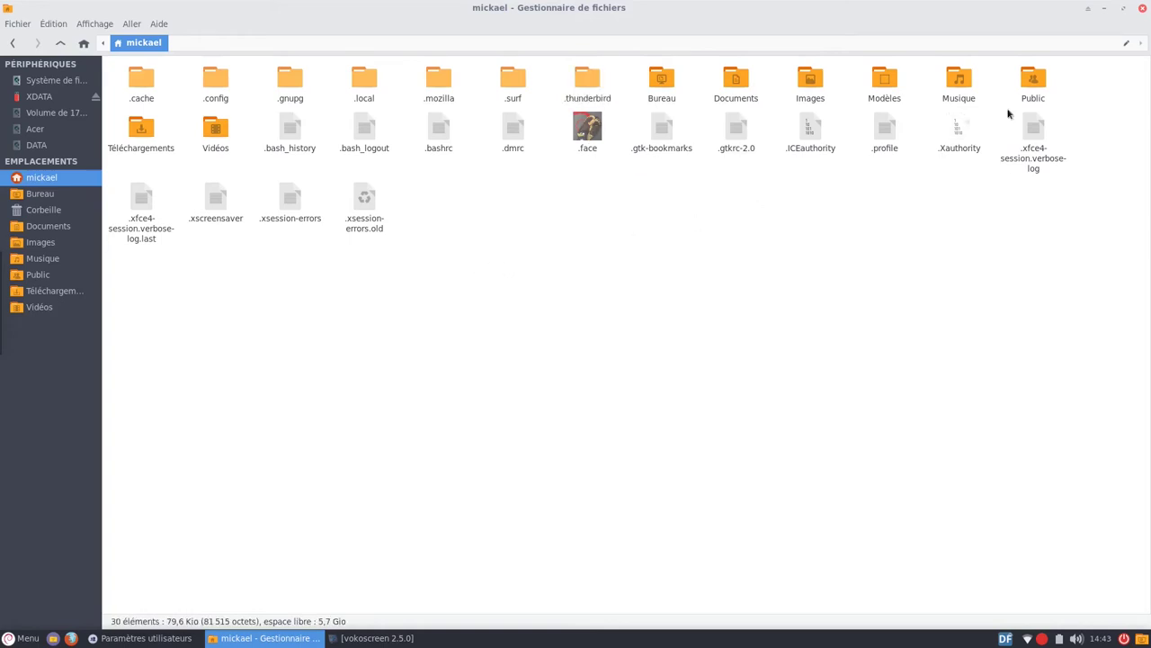
left_click(1142, 8)
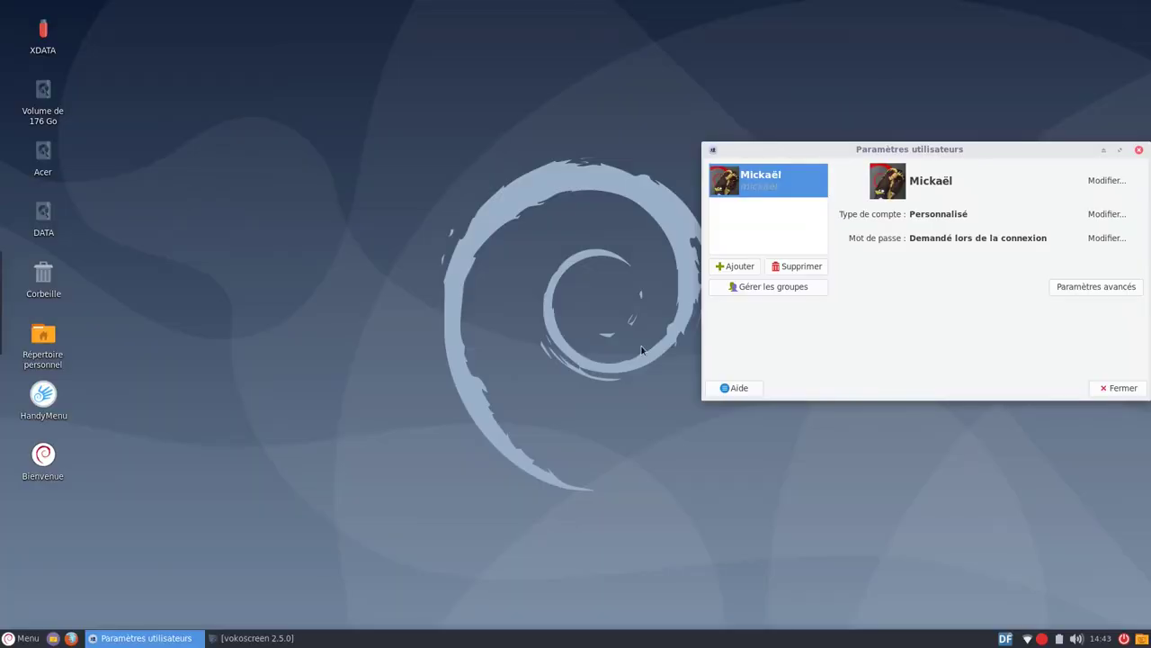
Step: Locate Messagerie Thunderbird among the installed Internet applications without launching it
left_click(9, 639)
left_click(43, 537)
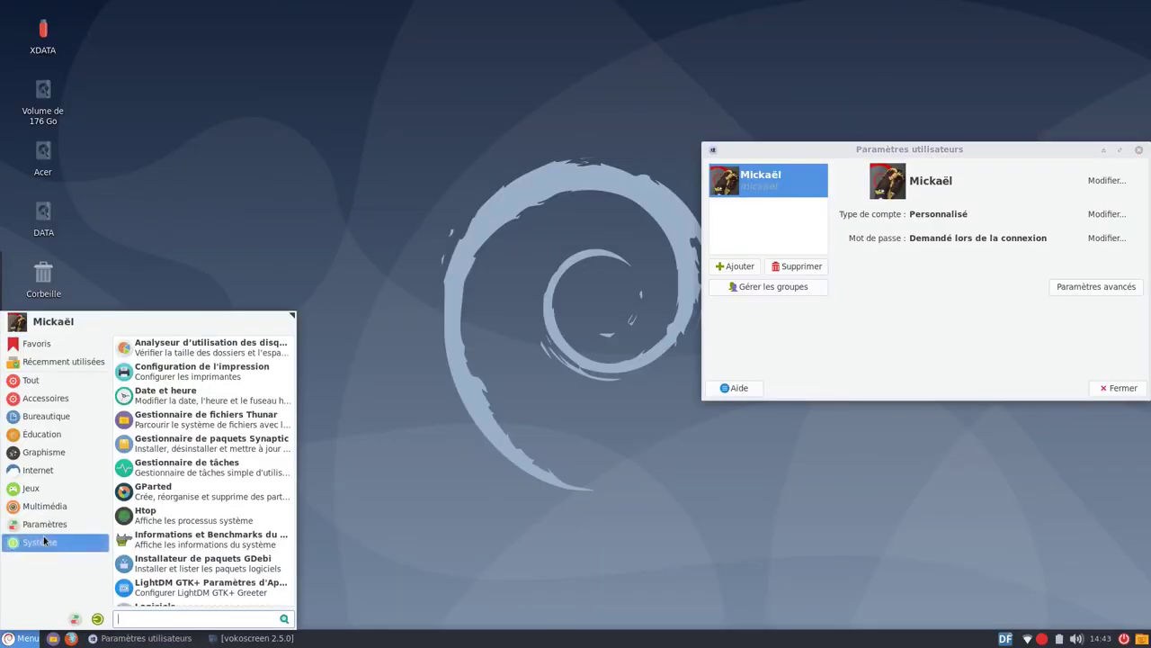
left_click(42, 455)
left_click(41, 437)
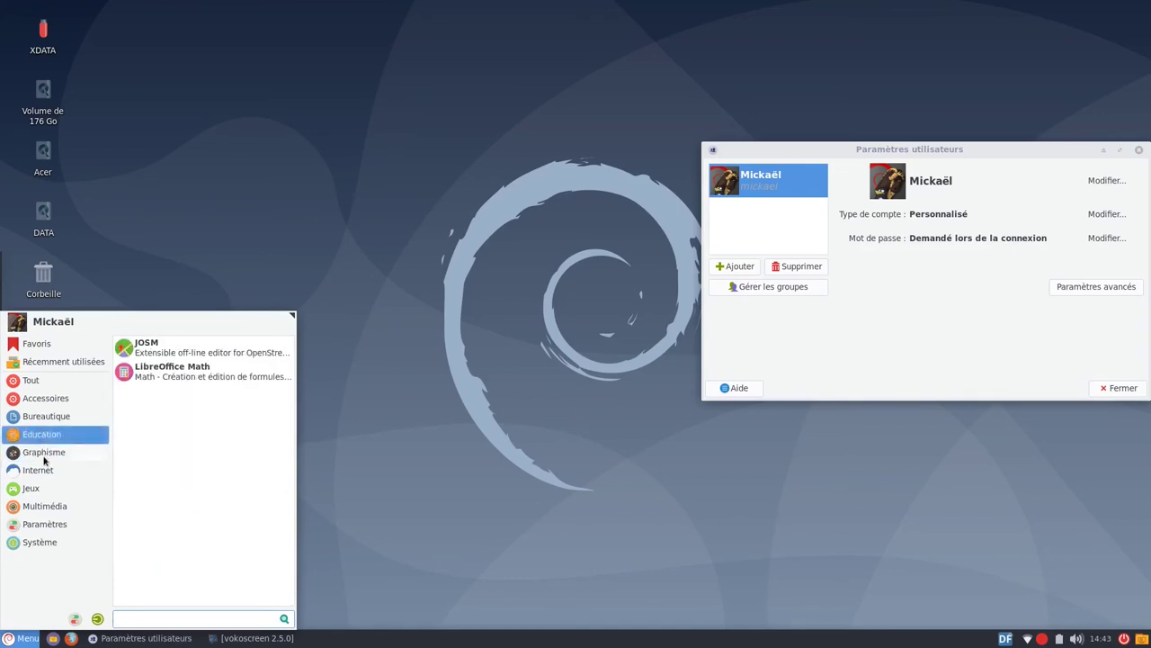
left_click(49, 469)
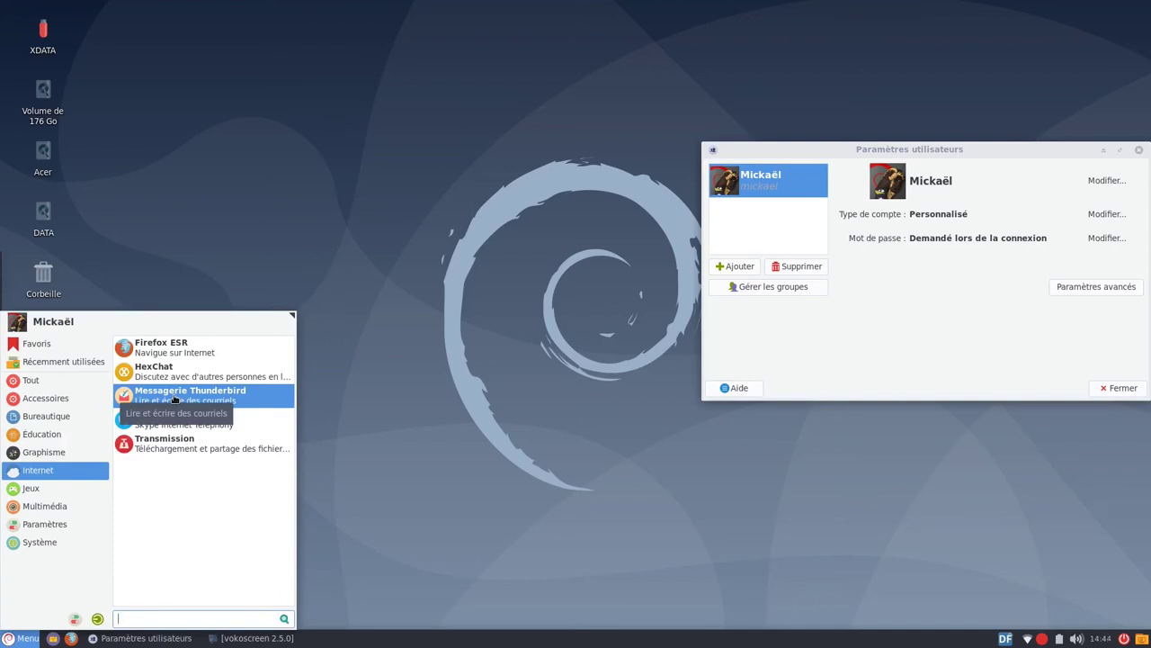
left_click(397, 411)
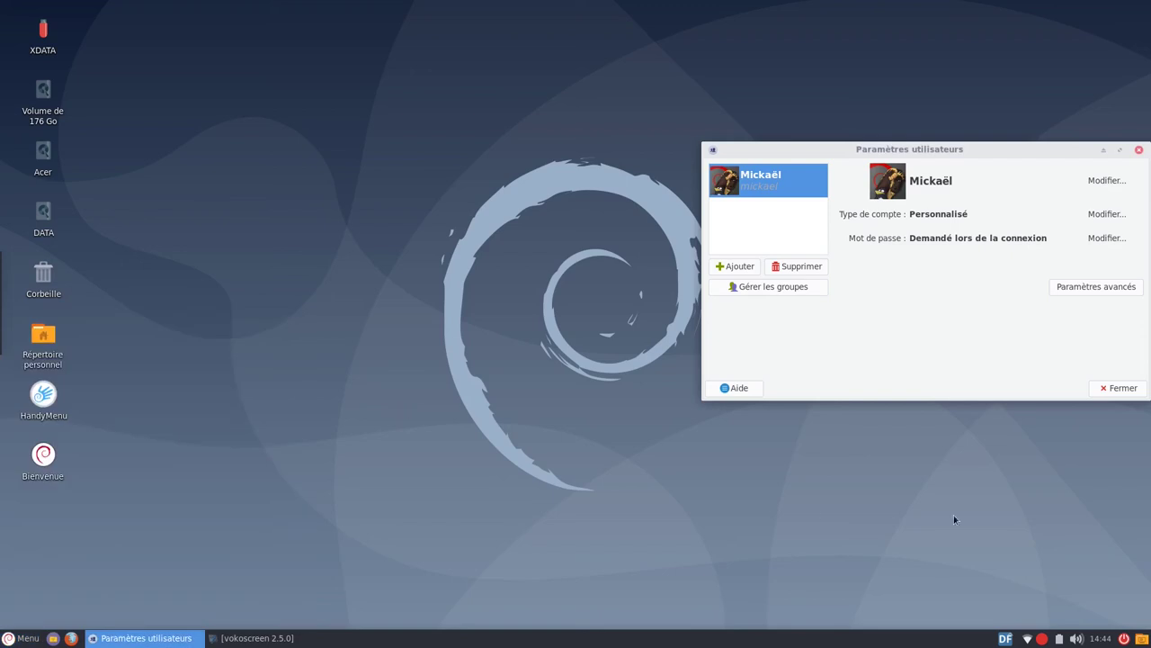
Step: Disconnect from the Freebox-Linux Wi-Fi network and test the connection by loading google.fr in Firefox
left_click(1026, 639)
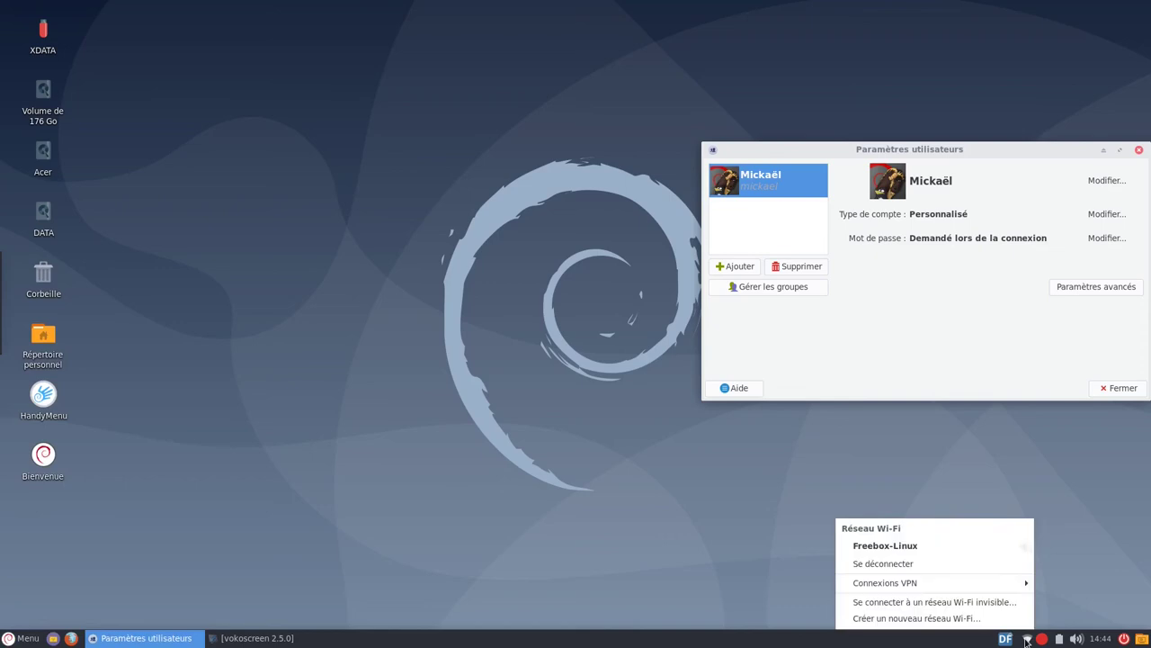
left_click(946, 564)
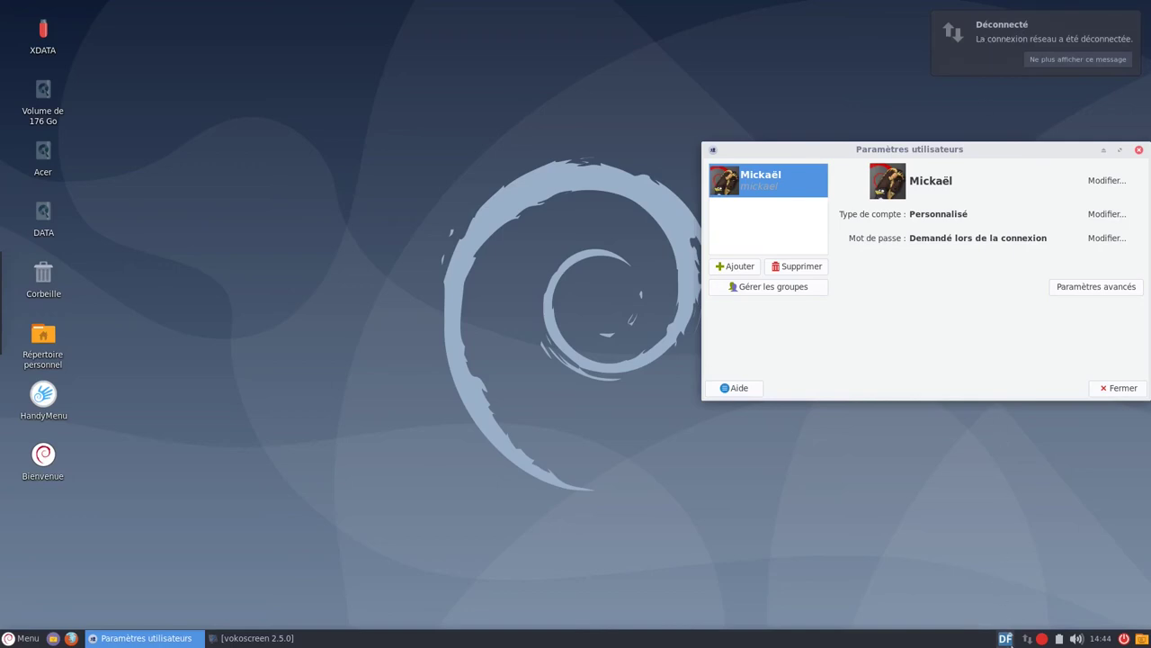
left_click(1027, 638)
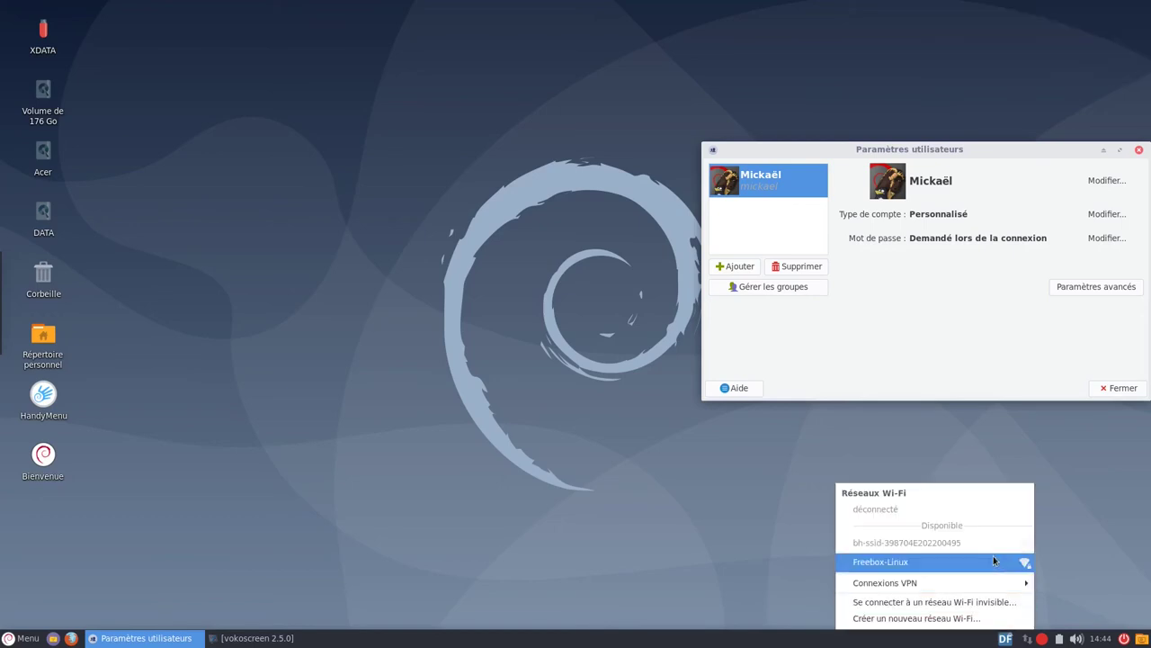
left_click(622, 573)
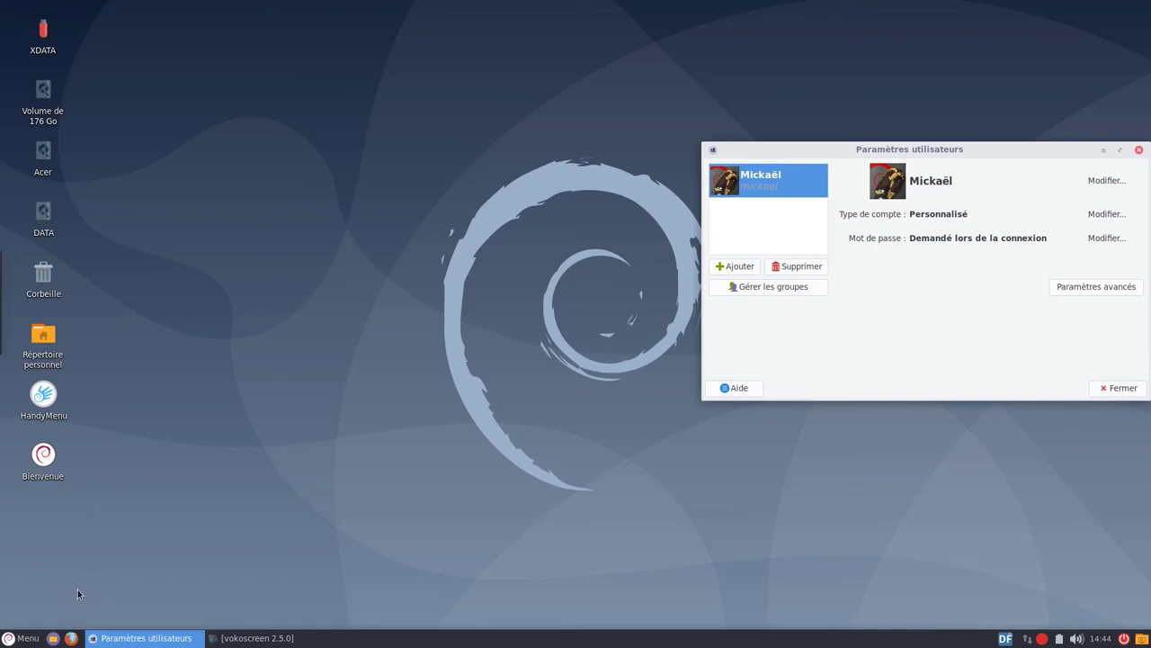
left_click(71, 639)
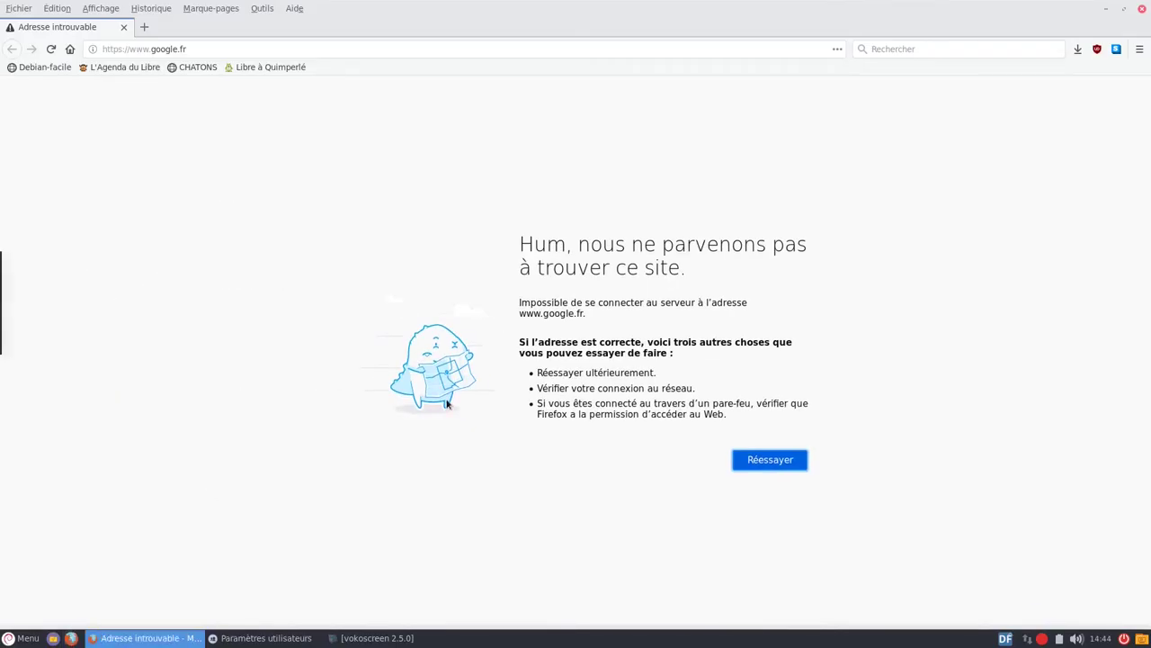
left_click(770, 460)
Step: Launch Messagerie Thunderbird from the Internet applications
left_click(14, 637)
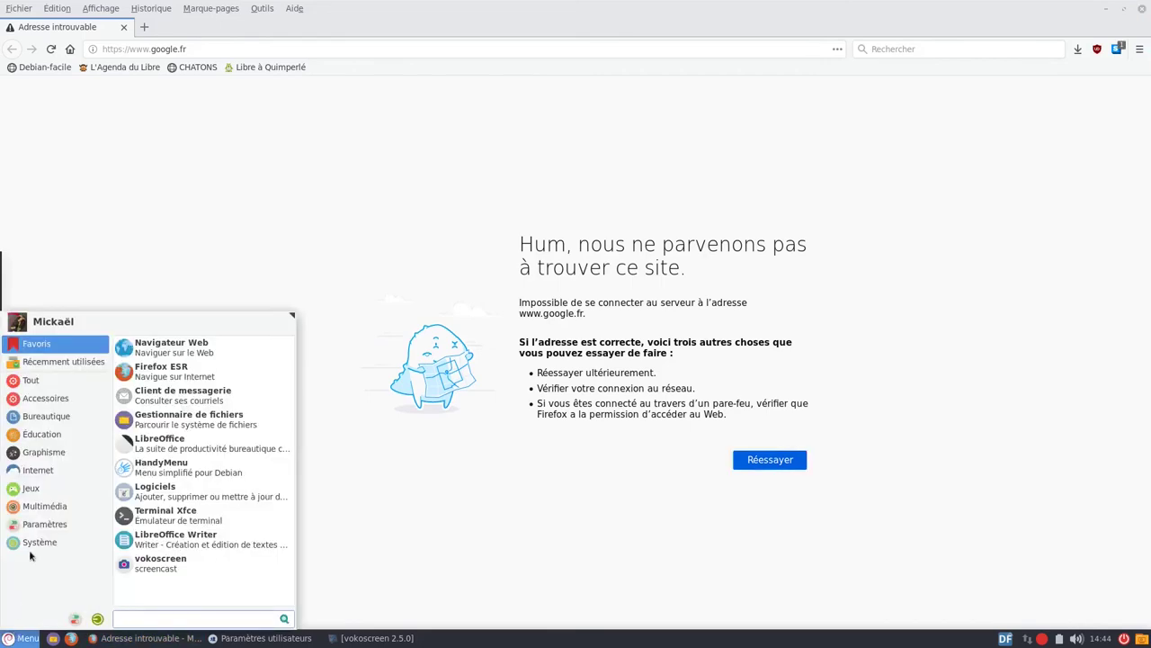
left_click(13, 525)
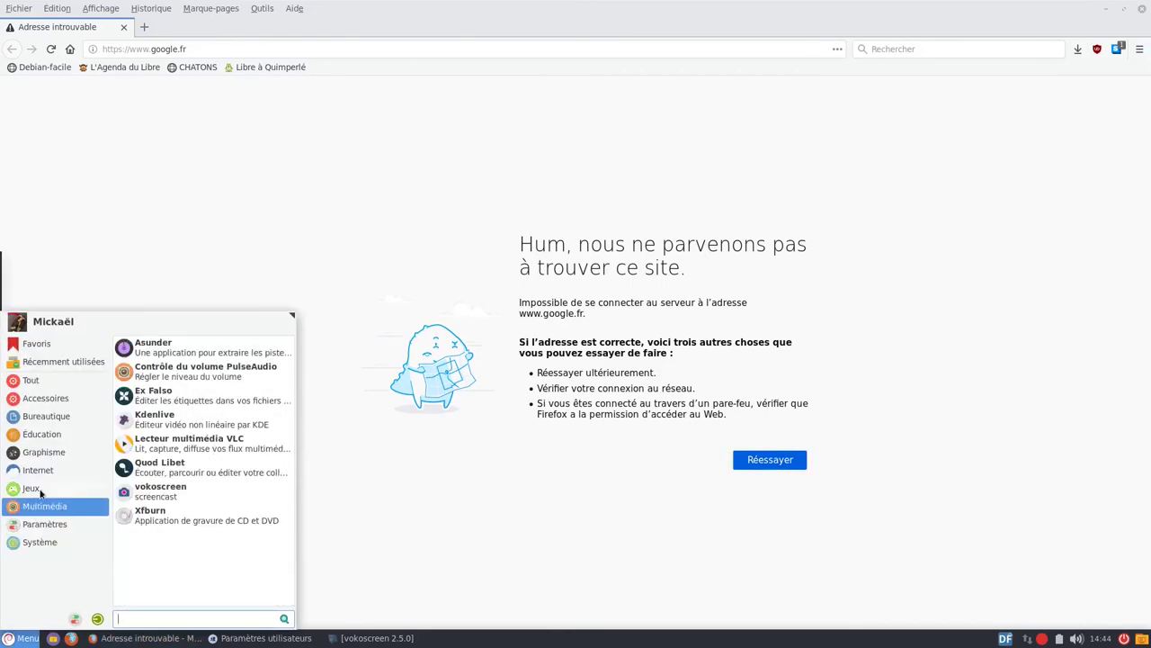
mouse_move(40, 470)
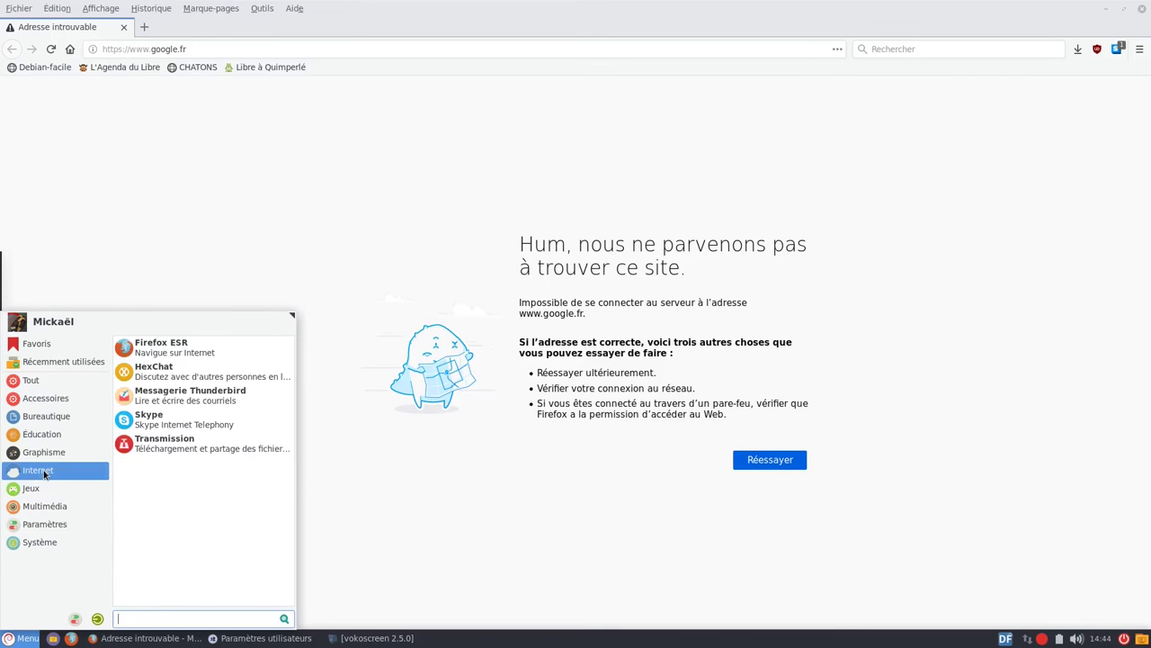
left_click(169, 403)
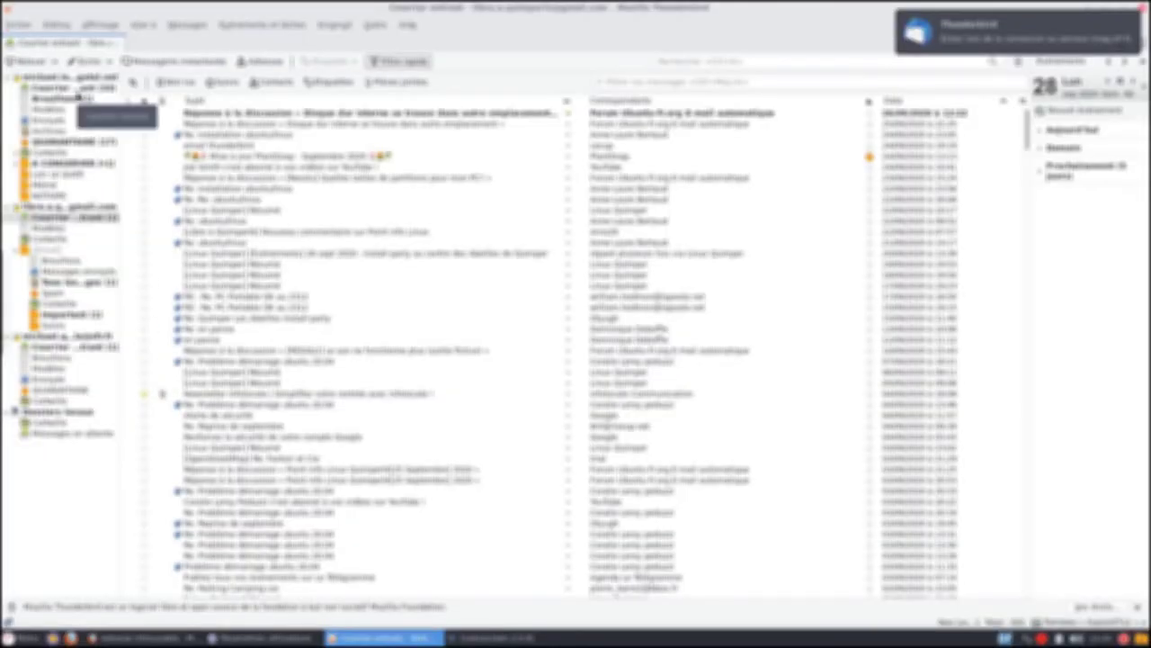
Step: Check the inboxes of the first two mail accounts and read the newest message in the second, then close it
left_click(79, 89)
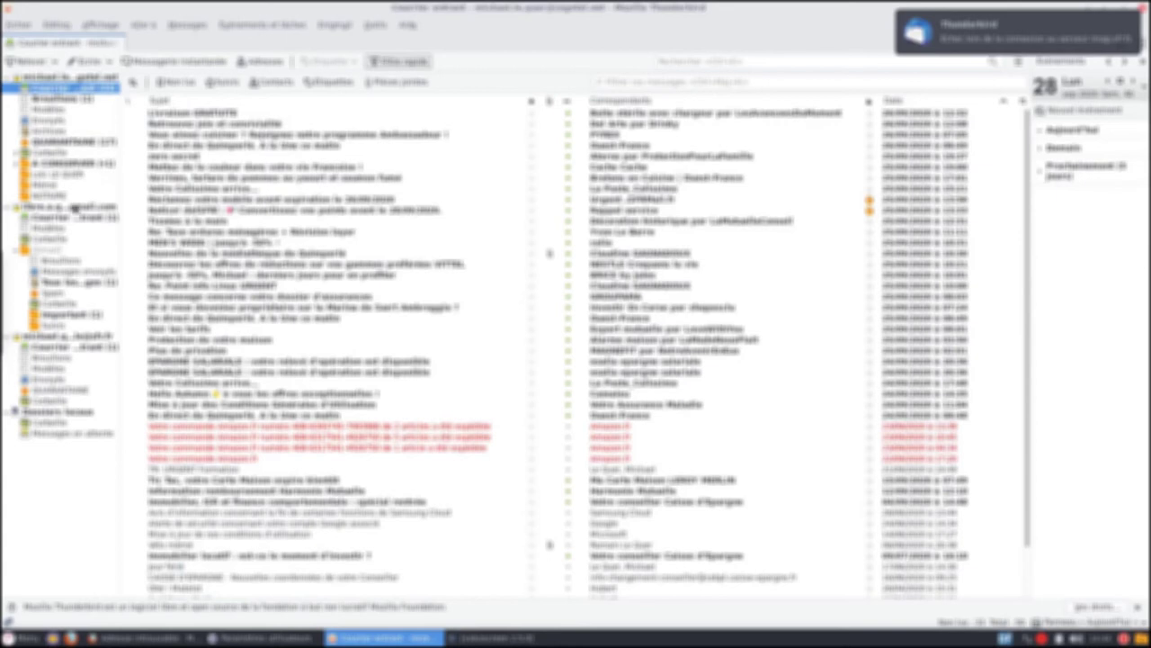
left_click(76, 218)
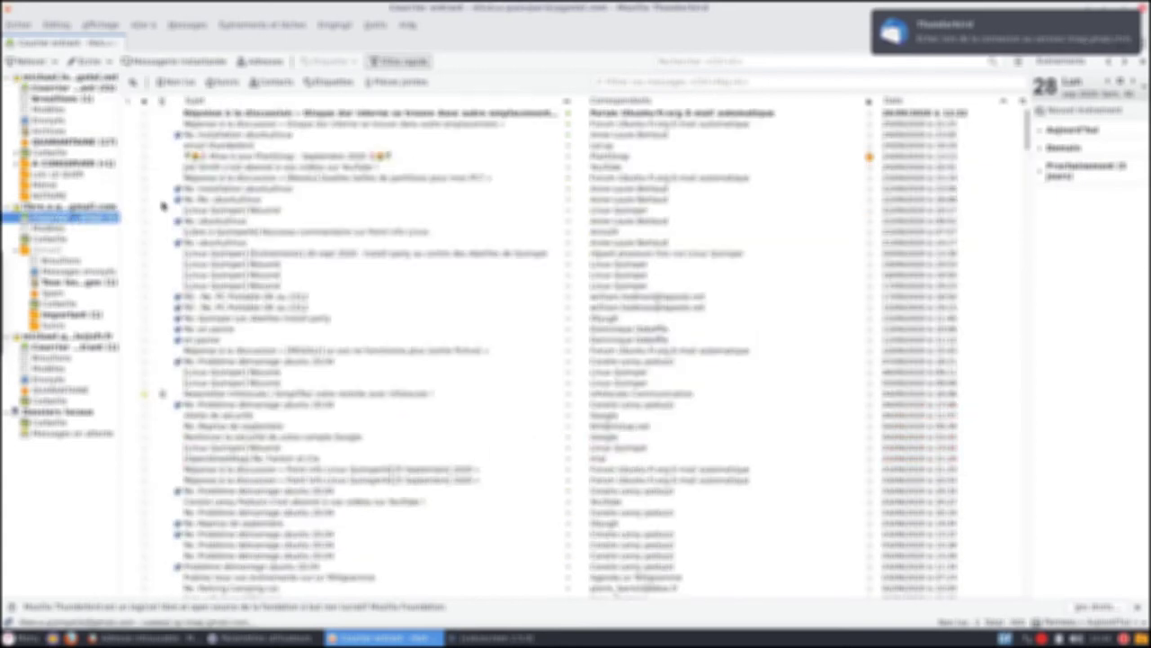
left_click(296, 115)
double_click(296, 115)
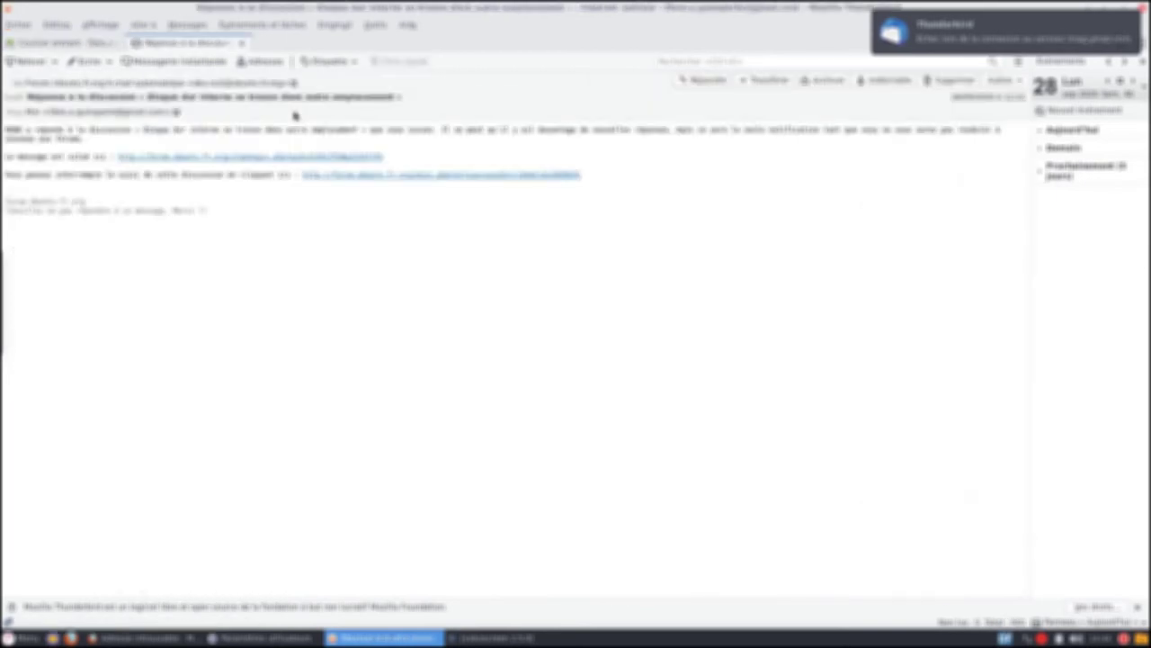
left_click(241, 43)
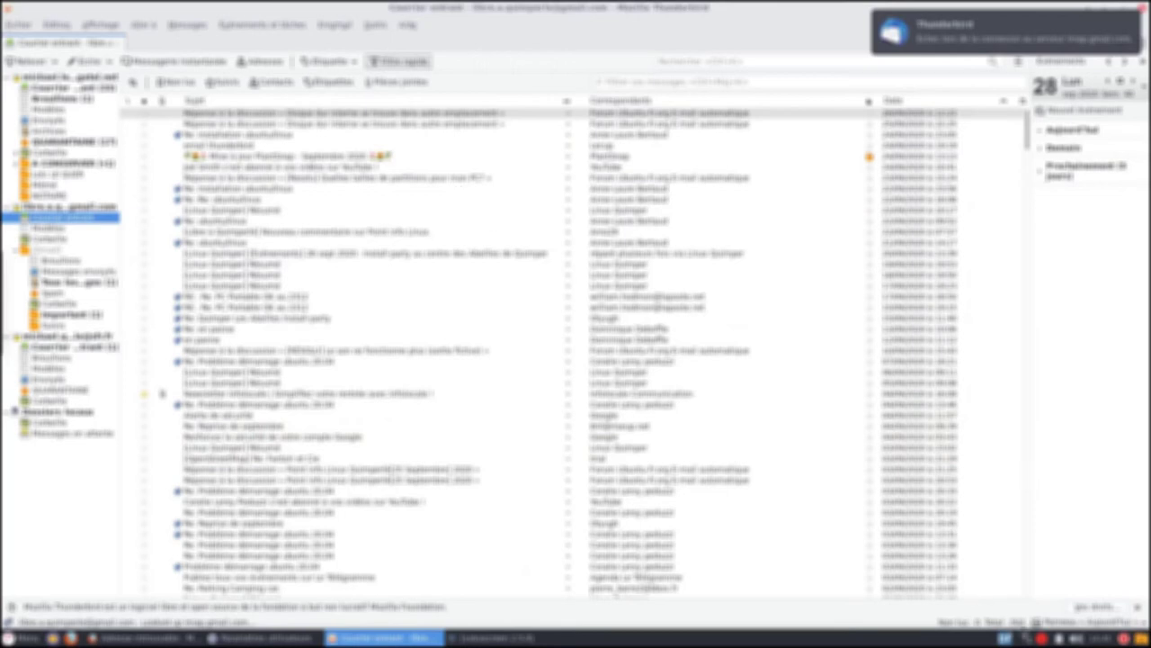
Step: Check the Wi-Fi status, then switch to Firefox and test the connection with the Libre à Quimperlé bookmark
left_click(1036, 641)
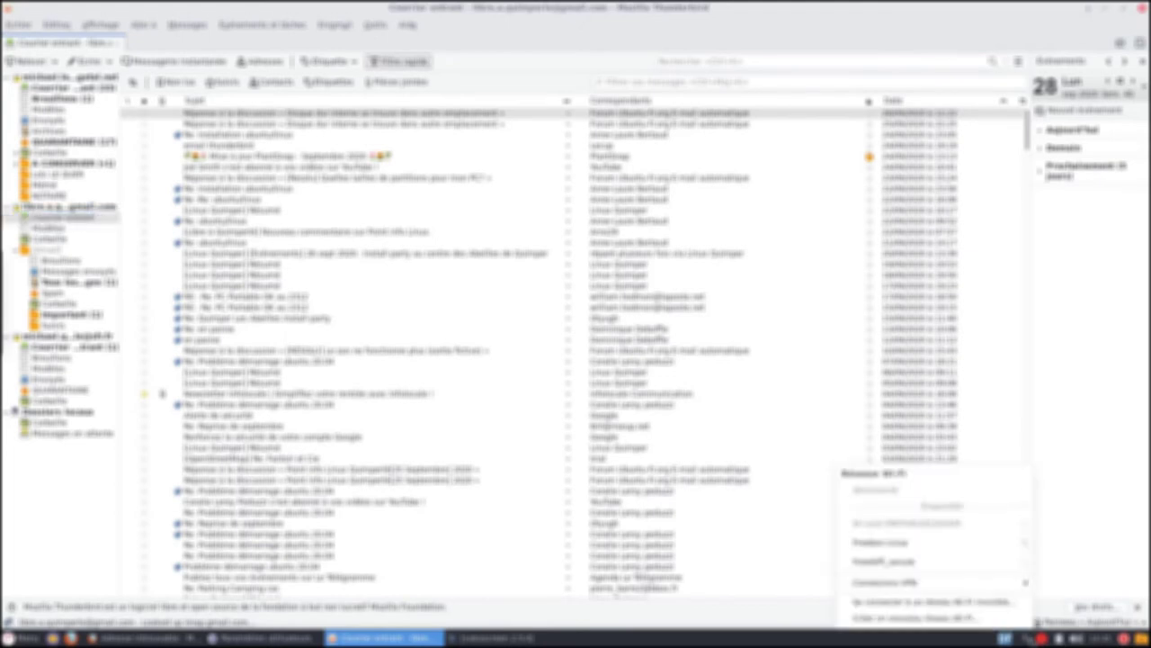
left_click(785, 620)
left_click(139, 637)
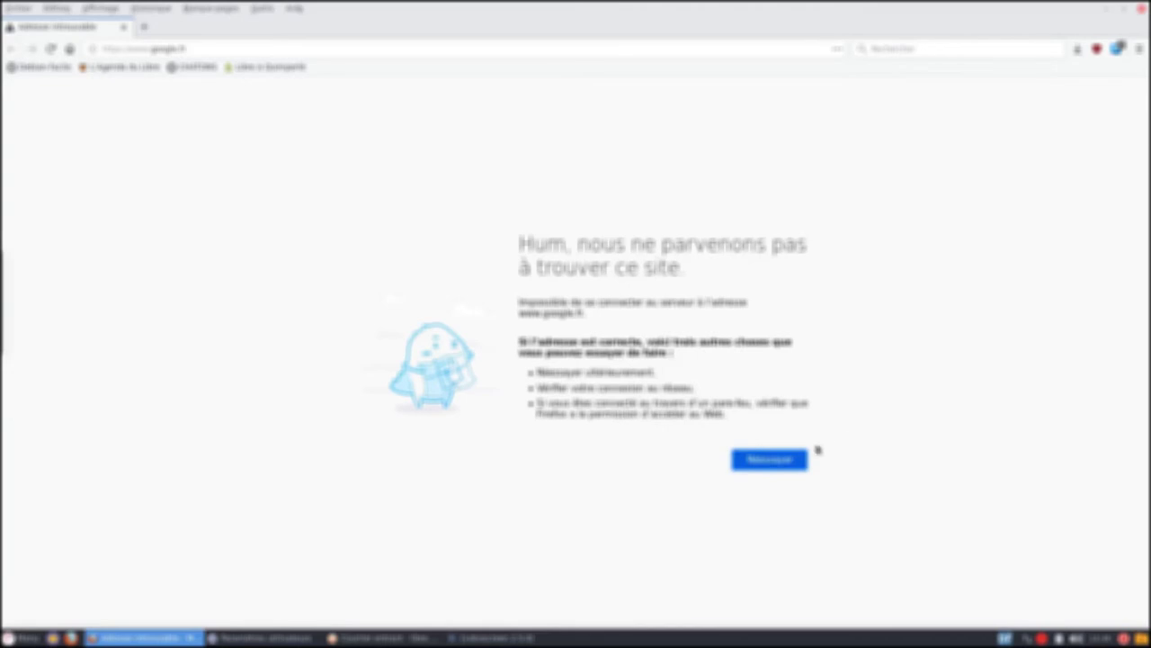
left_click(280, 68)
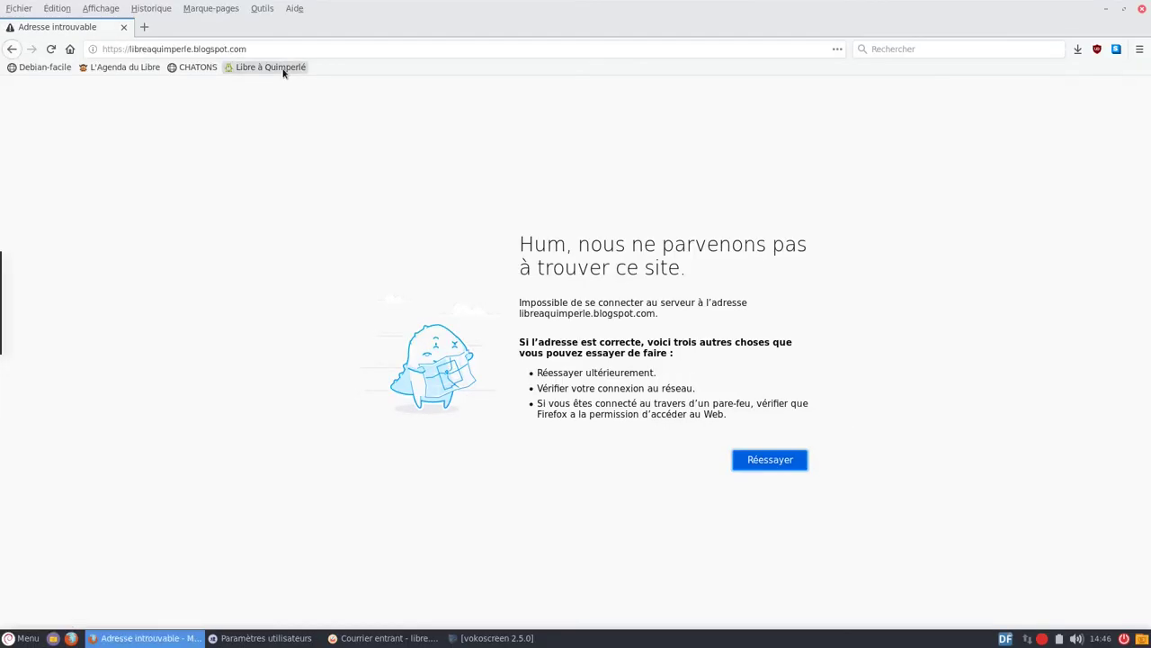
left_click(760, 462)
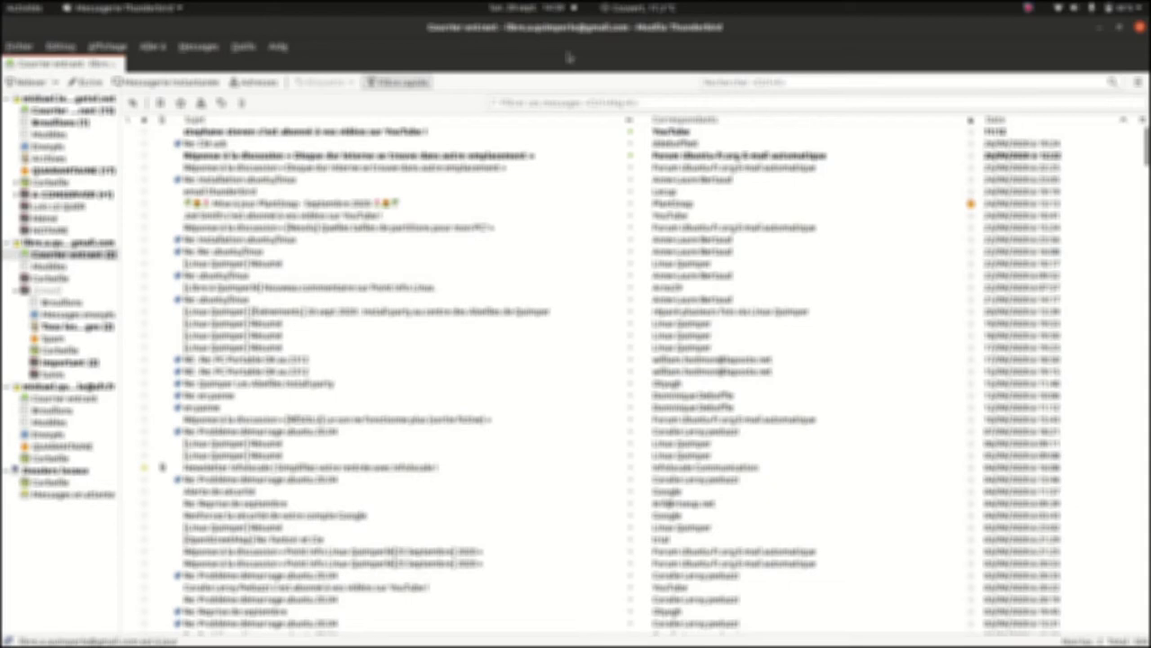
Step: Open Thunderbird's address books, view the contacts of the two 09_2020 books, and move the window over the message list
left_click(251, 84)
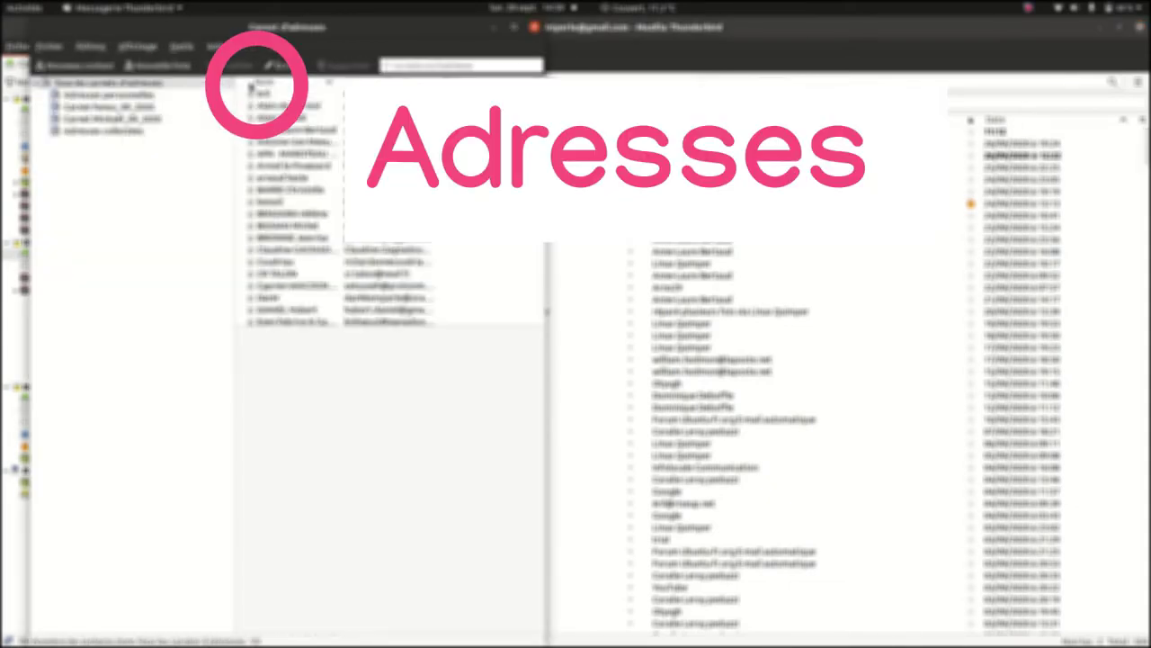
left_click(96, 108)
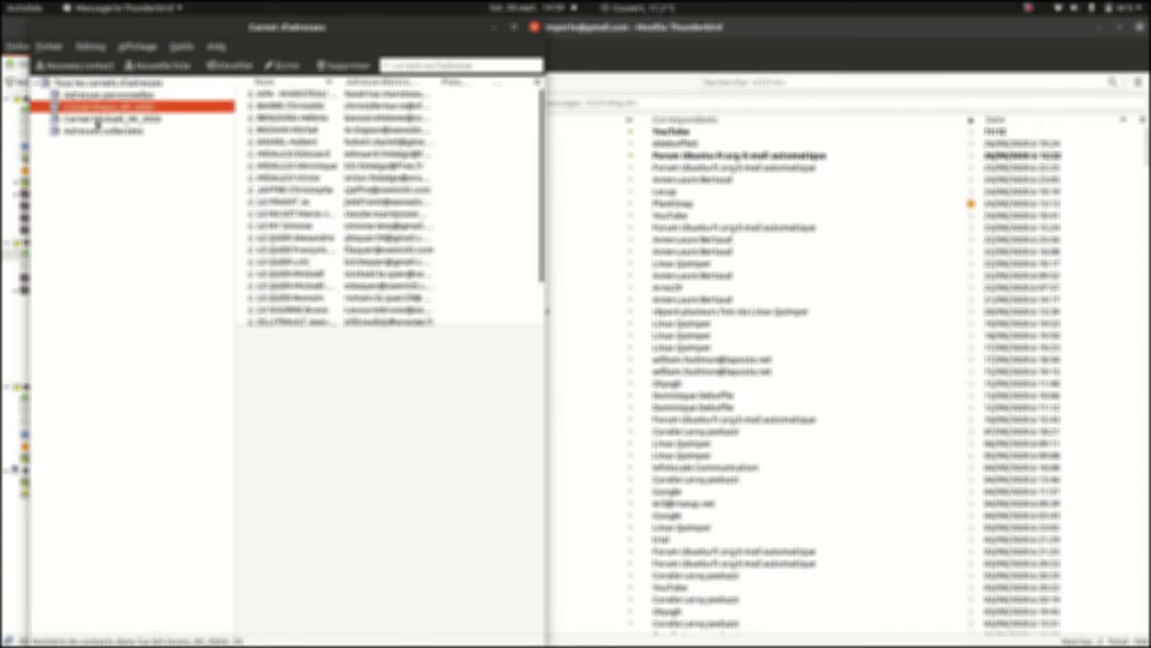
left_click(97, 119)
left_click_drag(328, 32, 699, 39)
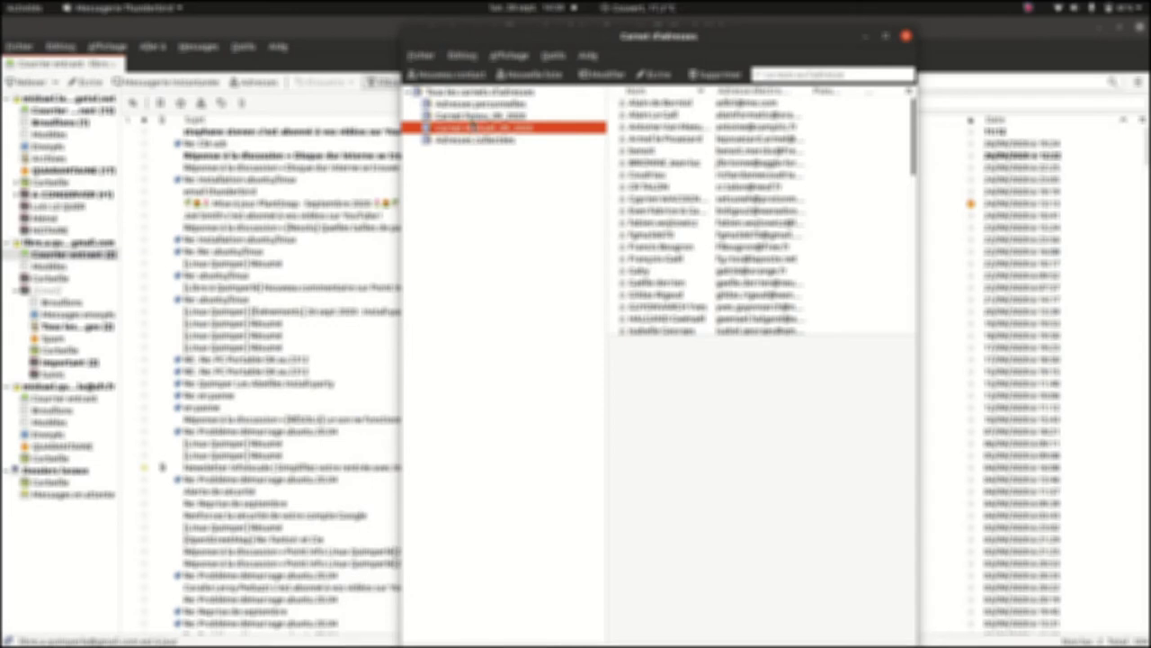
Step: Export the first 09_2020 address book as a comma-separated file to the SAUVEGARDE THUNDERBIRD folder on XDATA
left_click(474, 117)
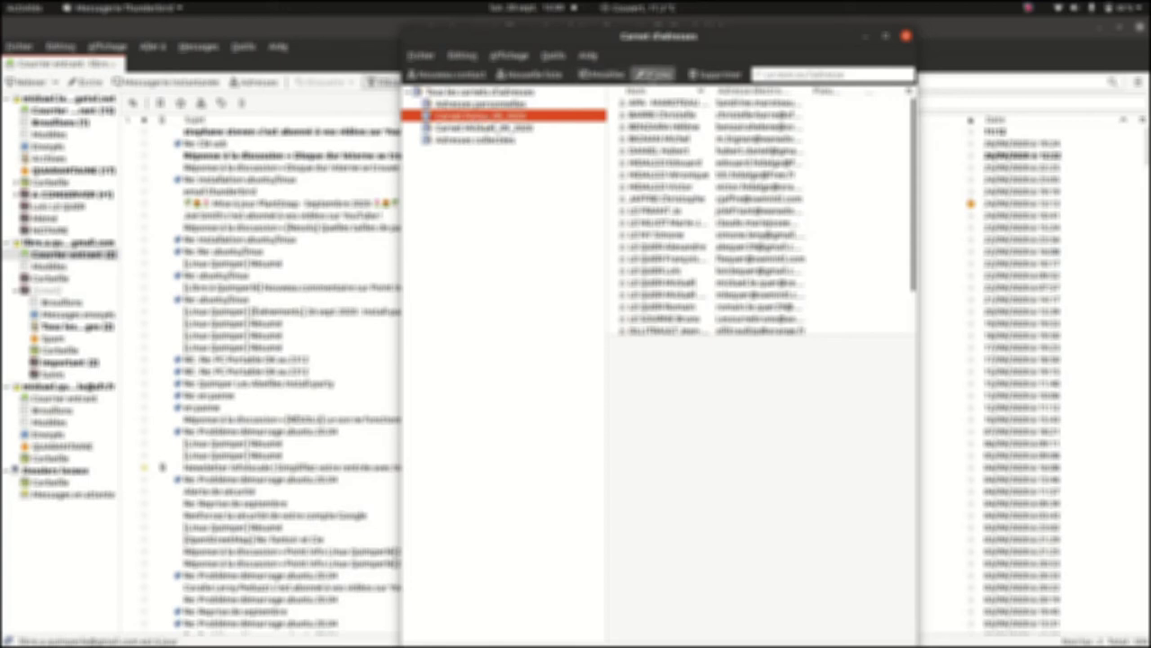
left_click(553, 55)
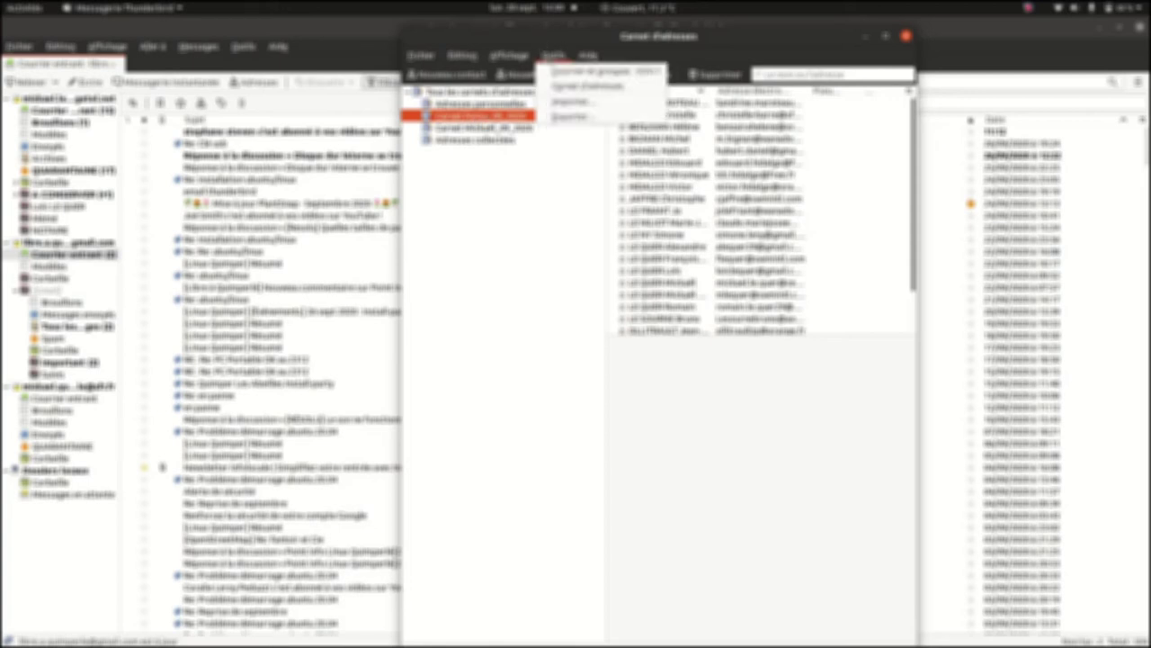
left_click(559, 120)
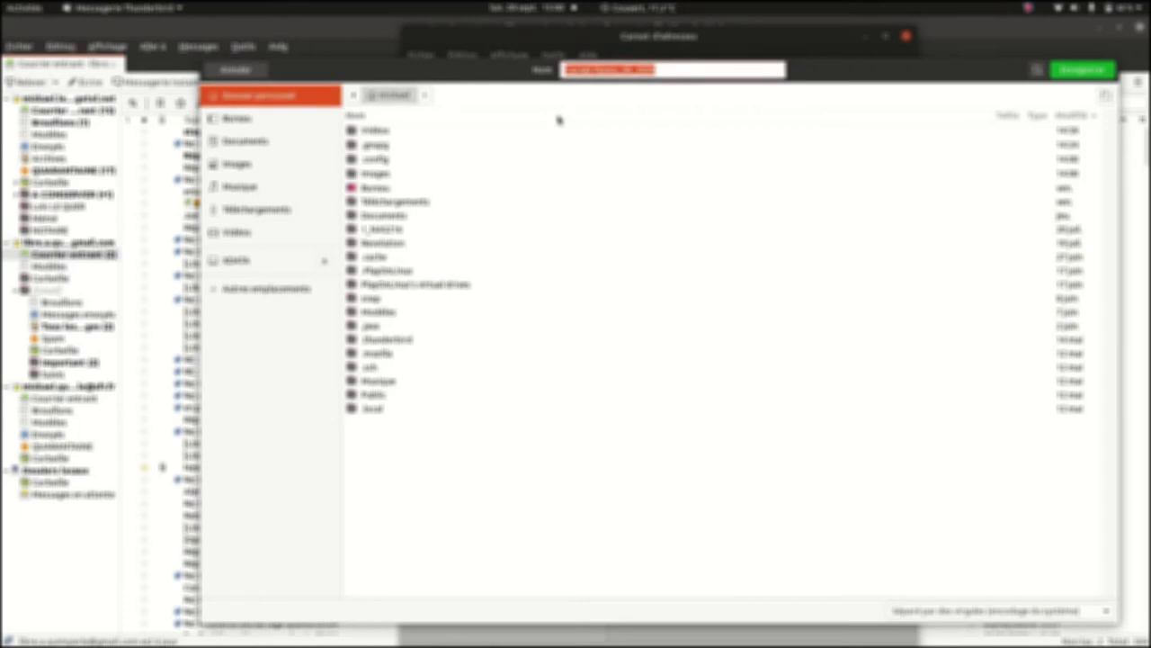
left_click(260, 259)
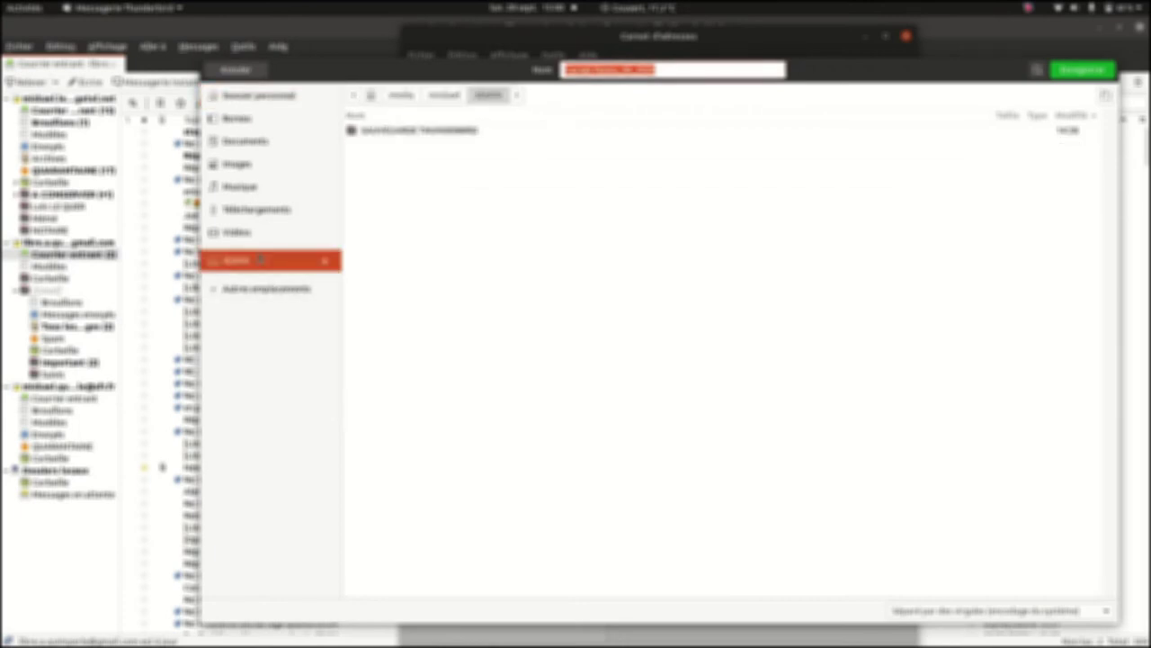
left_click(355, 135)
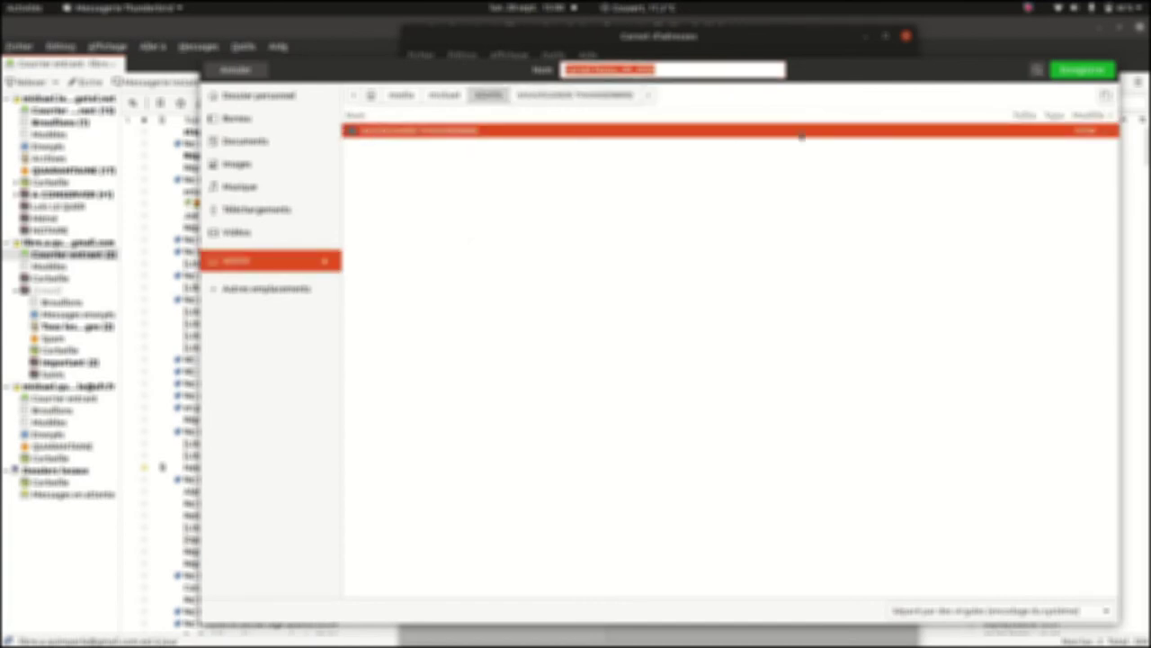
left_click(1088, 69)
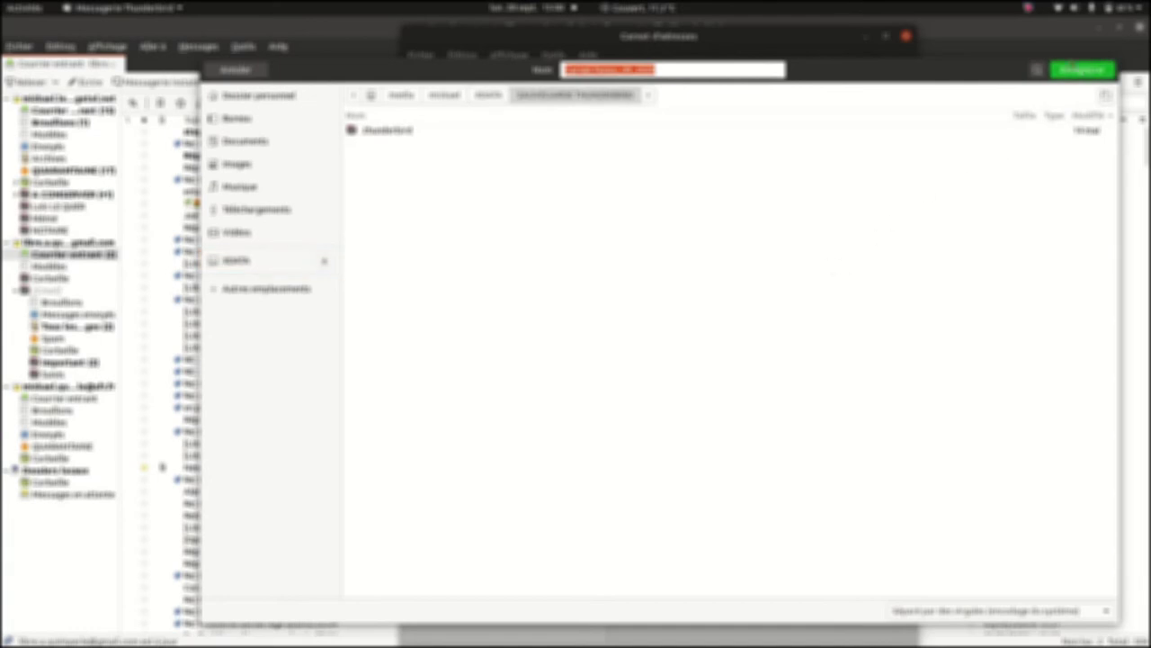
left_click(1076, 69)
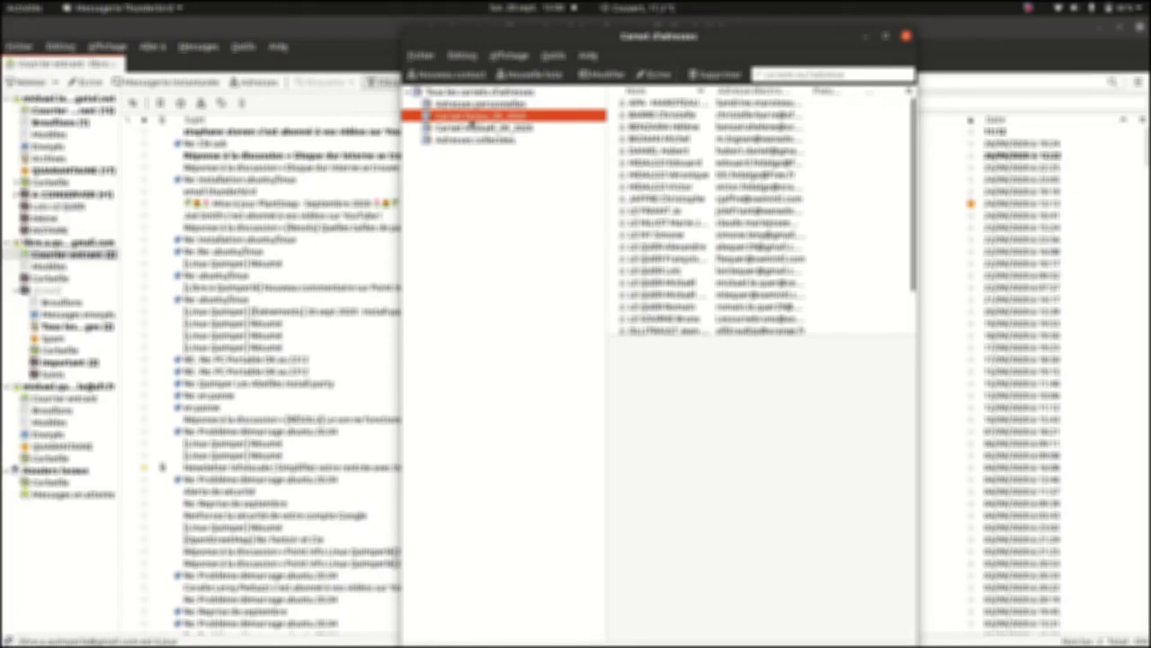
Step: Export the second 09_2020 address book to the same SAUVEGARDE THUNDERBIRD folder, then close the address book and Thunderbird
left_click(473, 128)
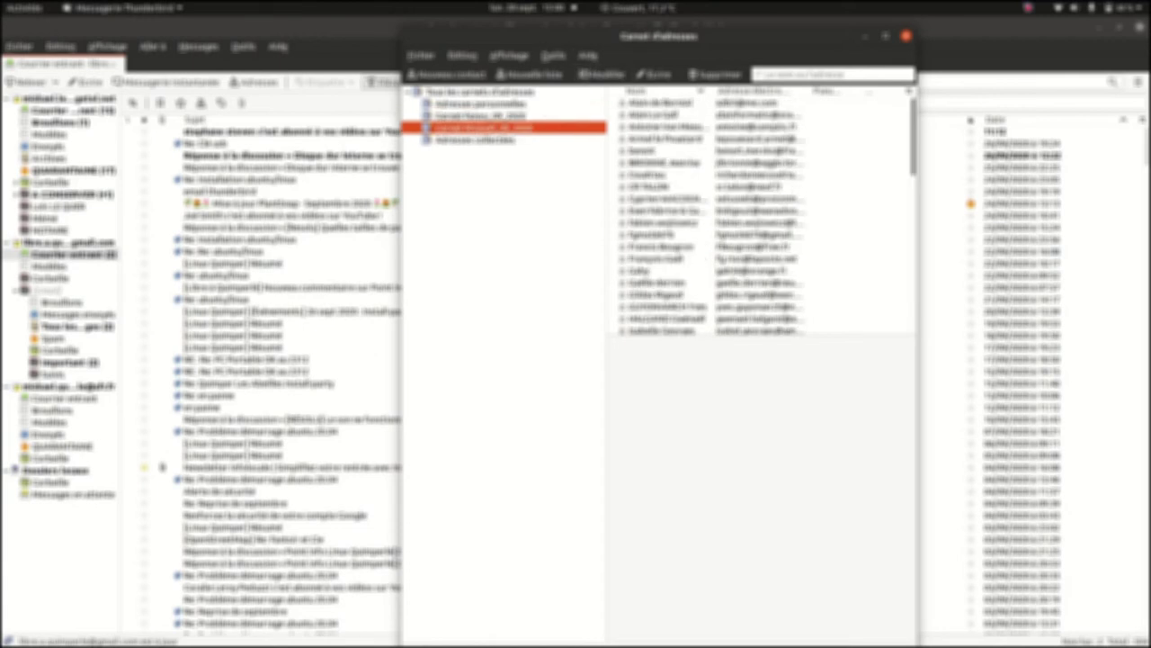
left_click(553, 56)
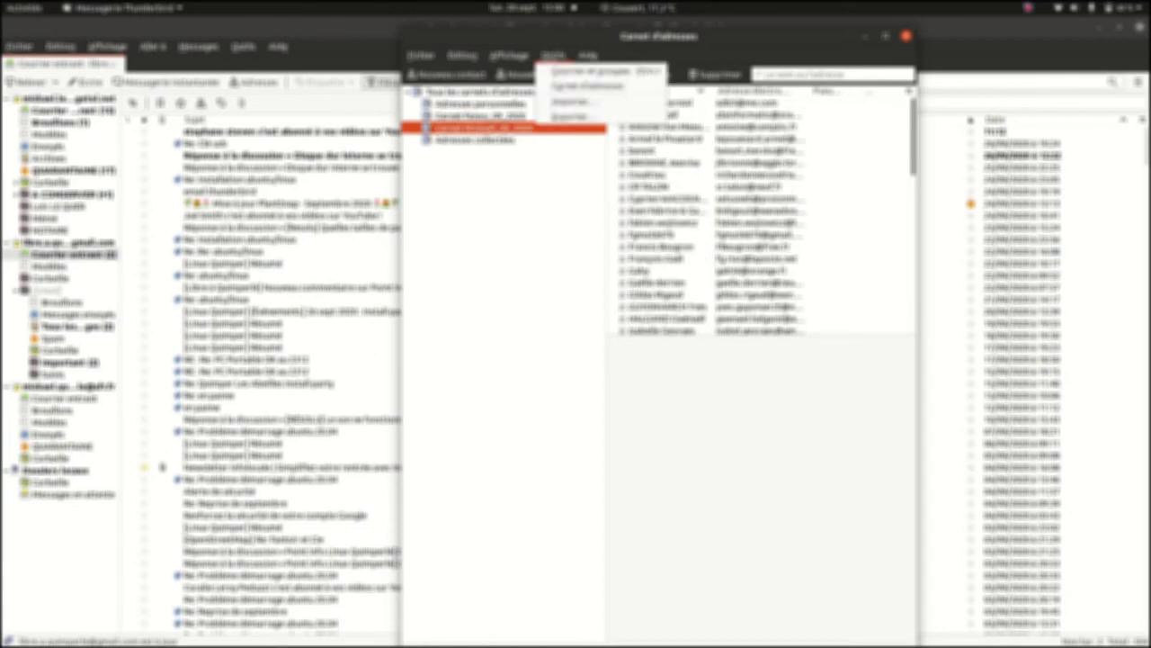
left_click(568, 117)
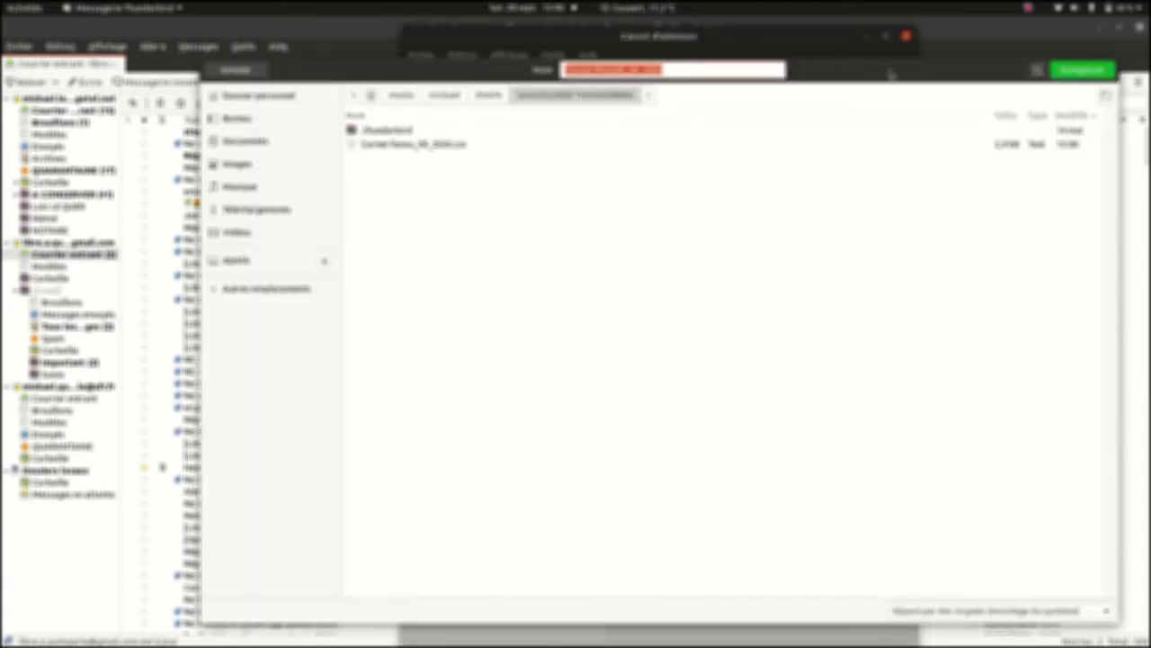
left_click(1070, 72)
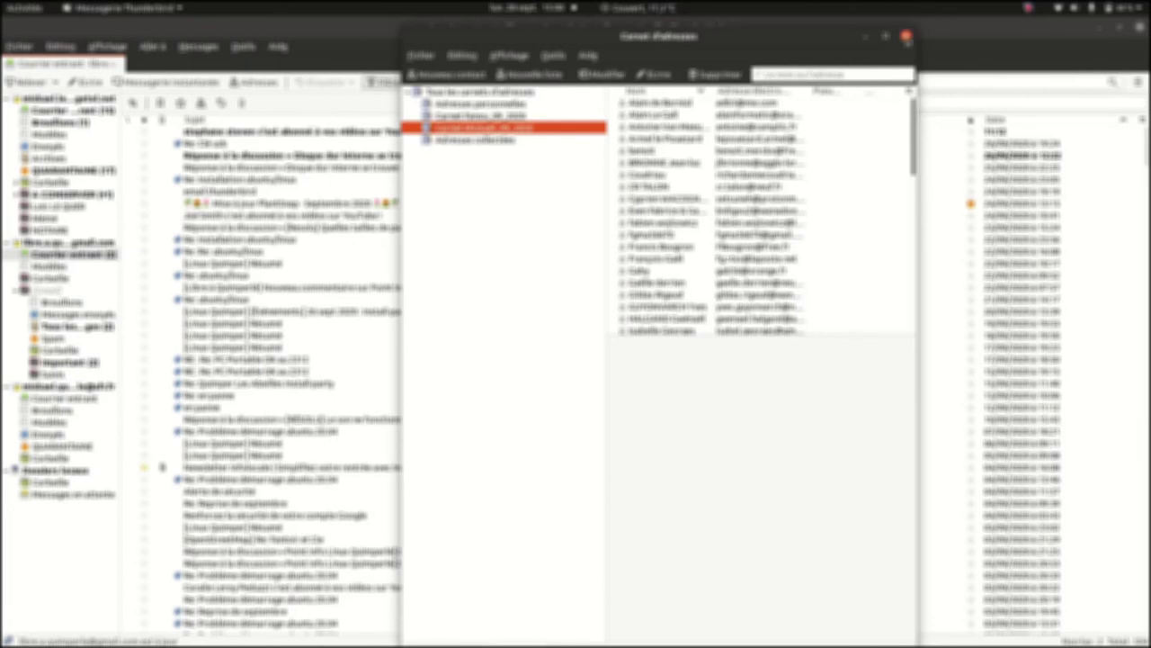
left_click(905, 36)
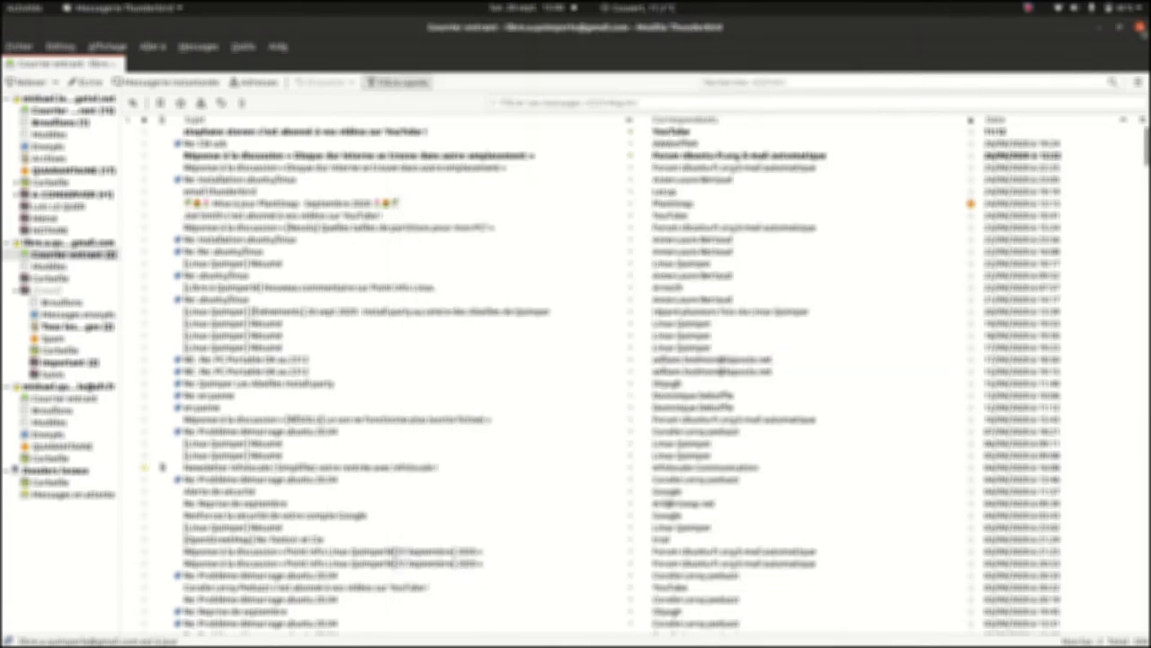
left_click(1140, 27)
Step: Check the exported address book files in XDATA's SAUVEGARDE THUNDERBIRD folder with the file manager, then close it
left_click(17, 126)
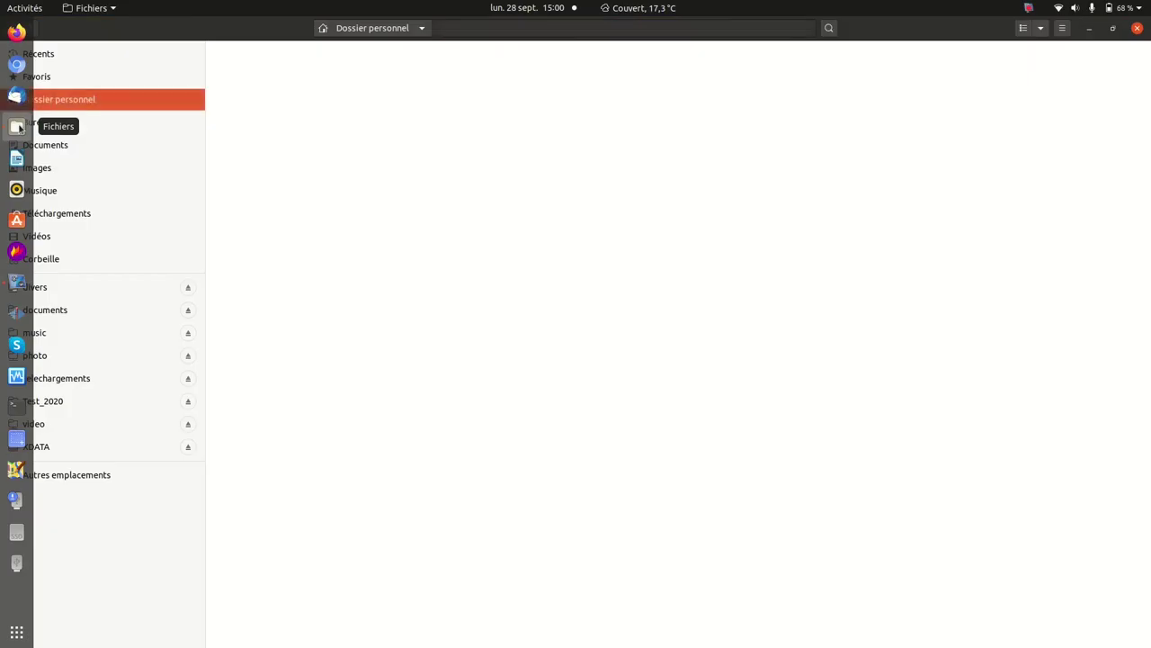
left_click(77, 446)
double_click(290, 97)
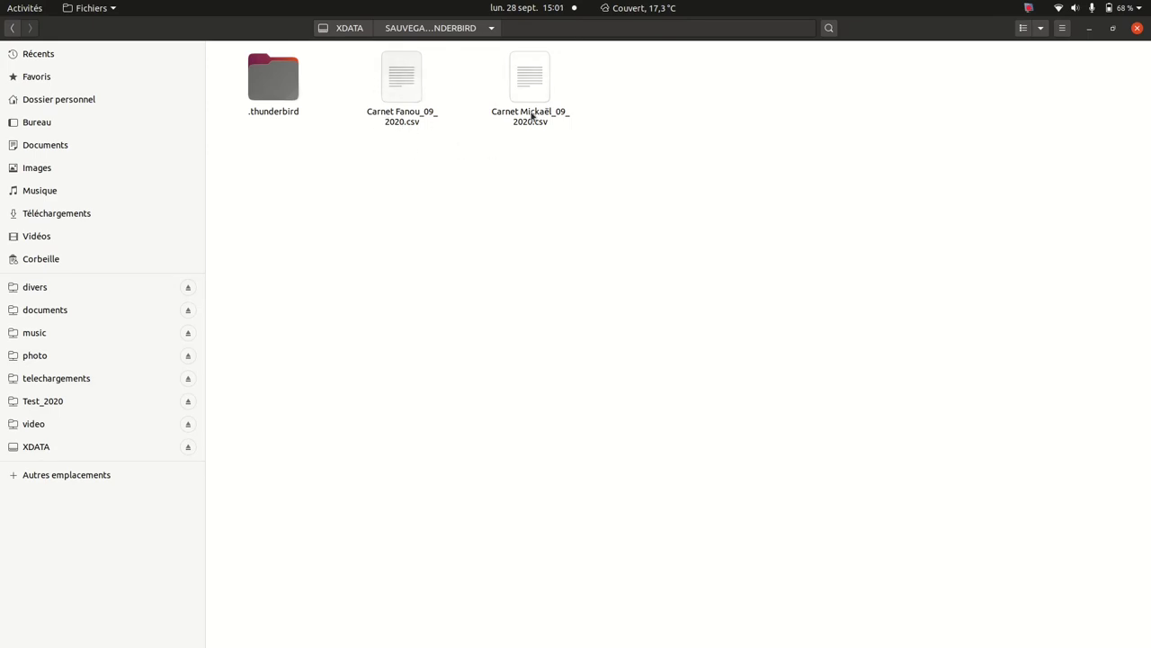
left_click(1138, 29)
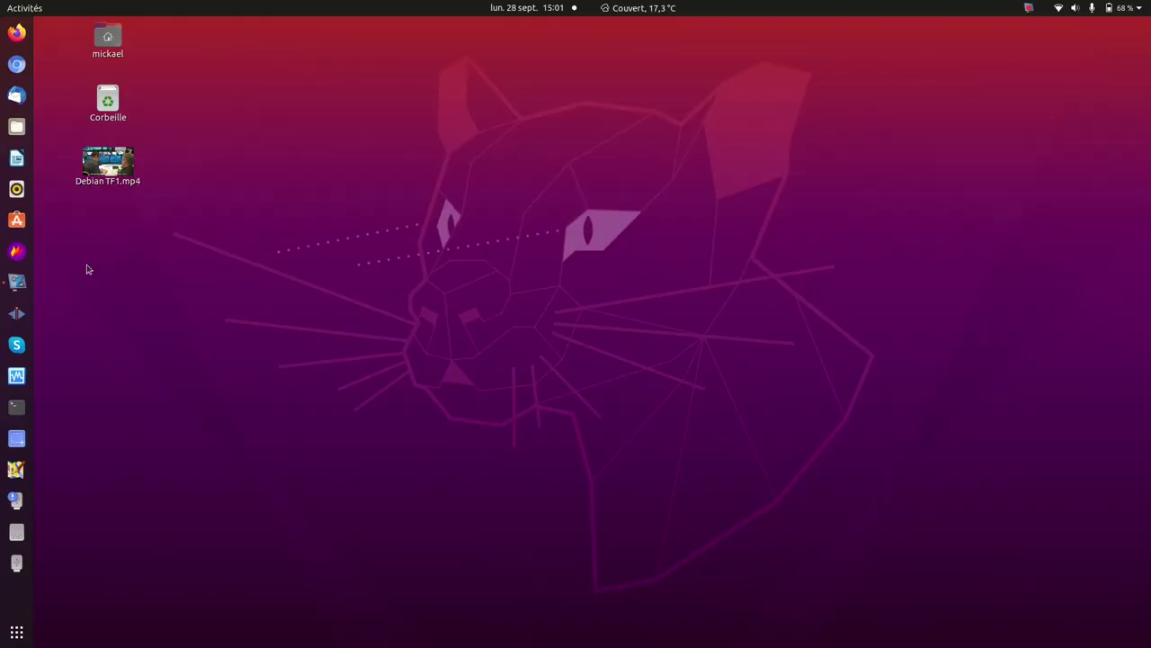
left_click(17, 283)
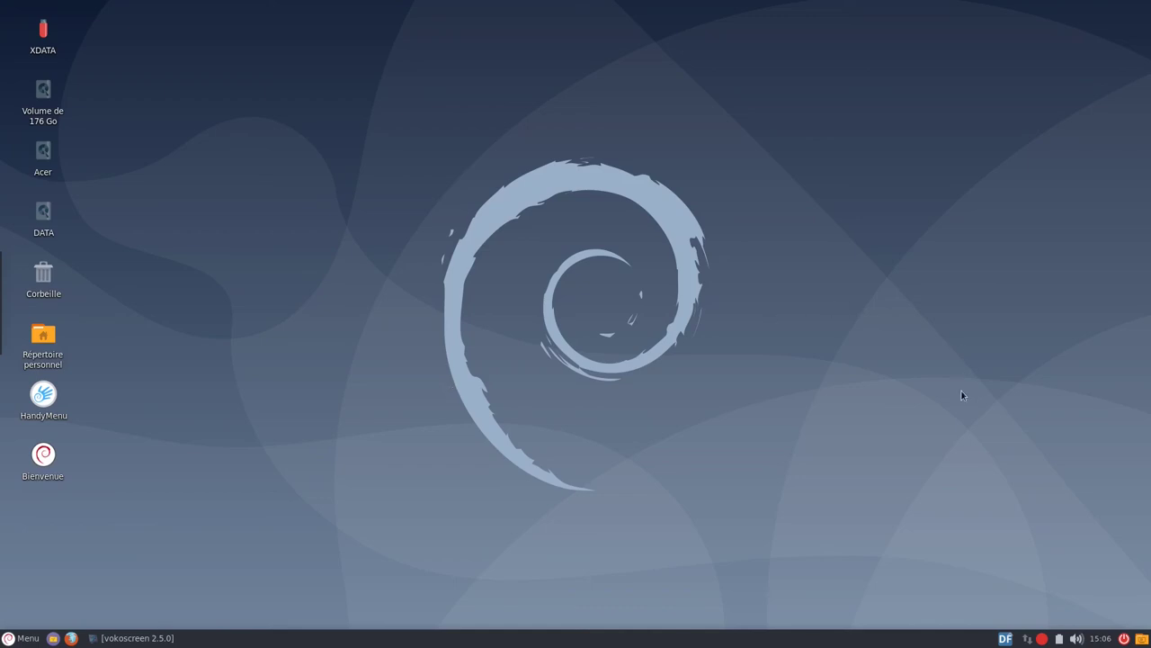
Step: On the Debian system, check the Wi-Fi status and test the connection by opening Firefox ESR
left_click(1025, 640)
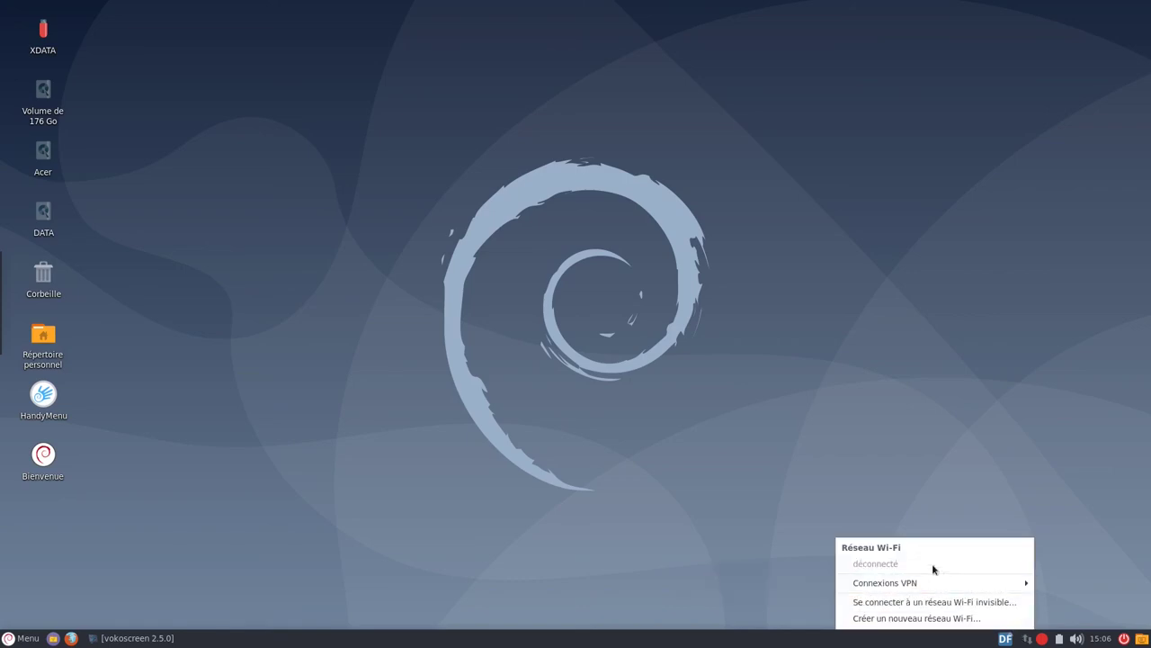
left_click(71, 638)
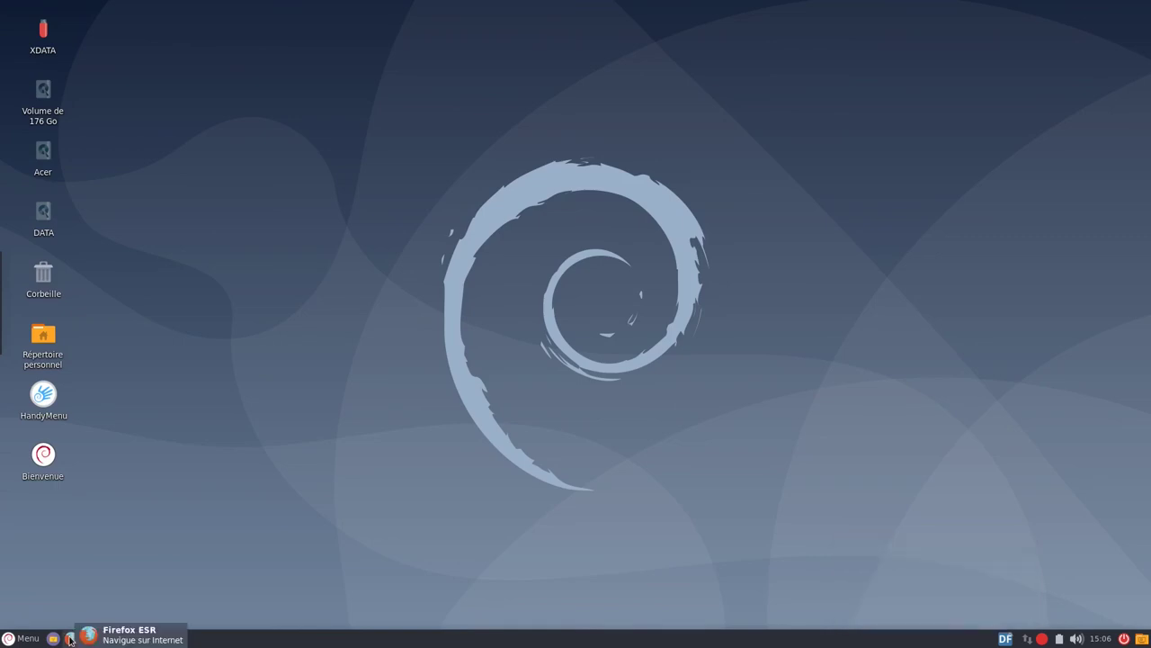
left_click(71, 639)
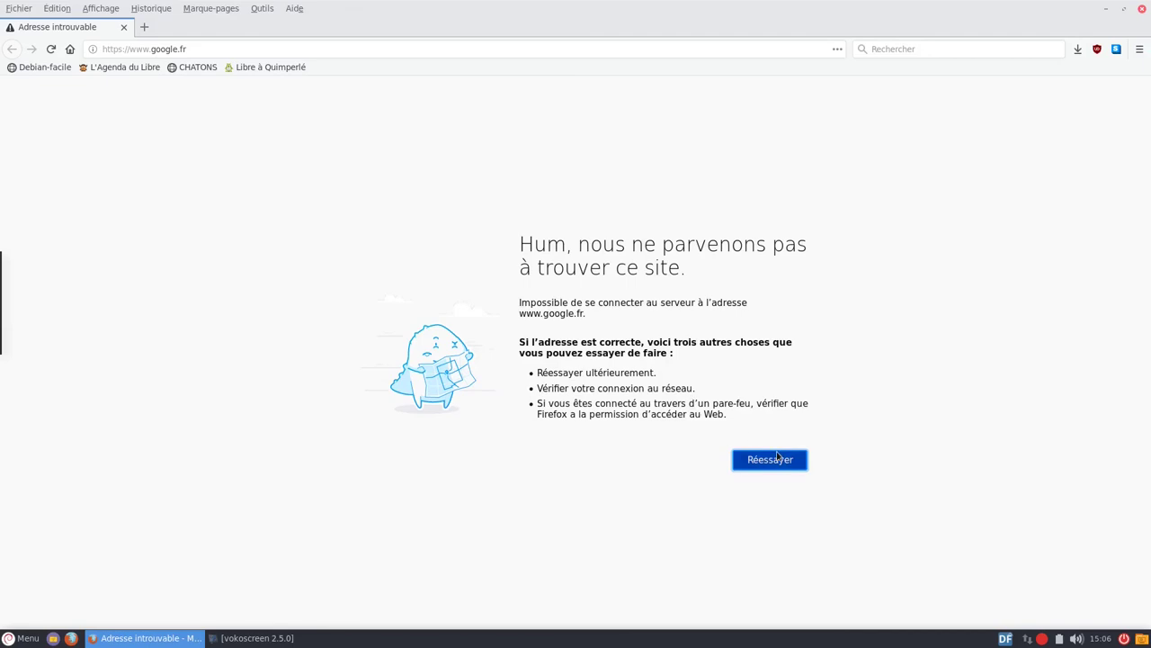
Step: Launch the mail client, open its address book, move that window over the message list, and open its import and export tools
left_click(20, 638)
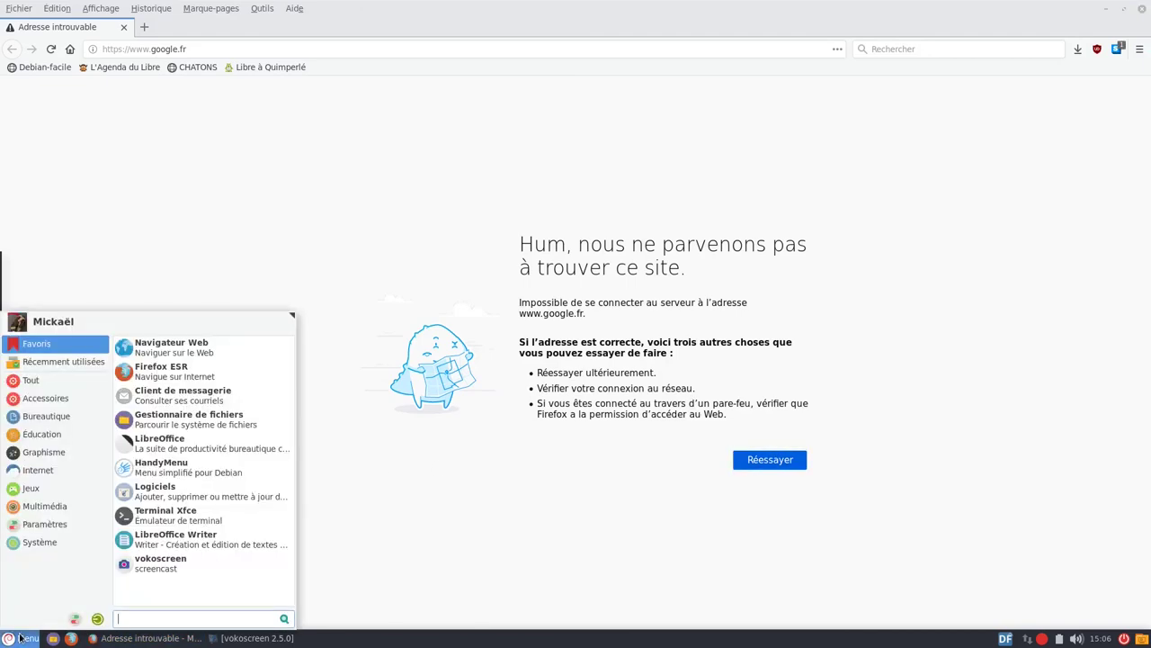
left_click(173, 400)
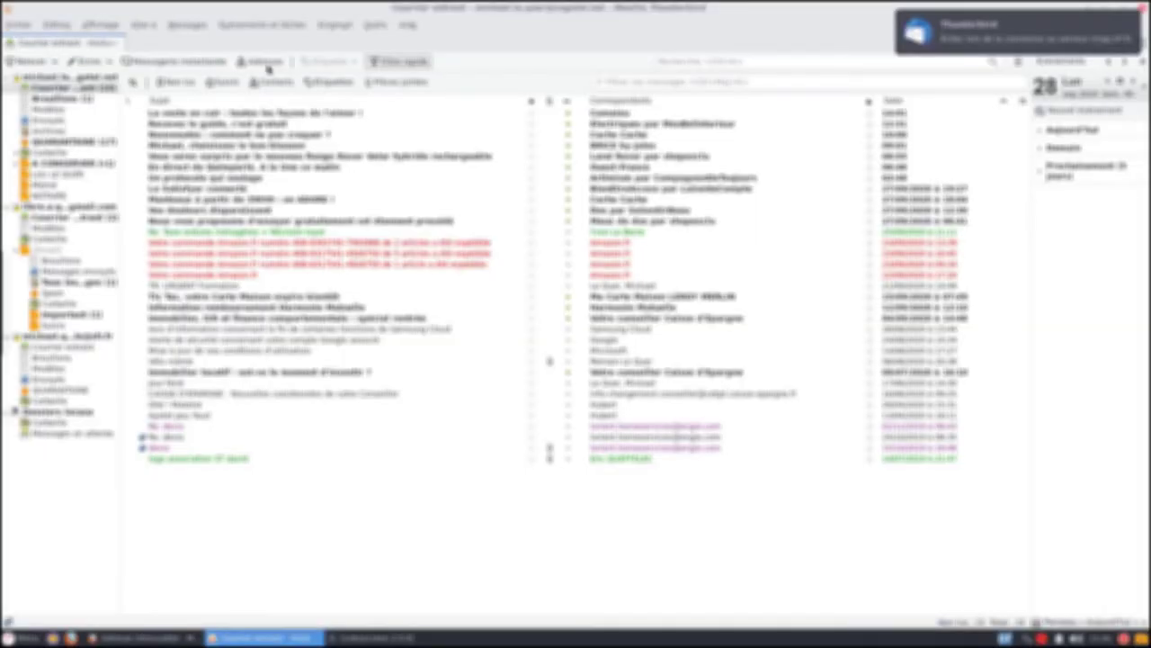
left_click(262, 61)
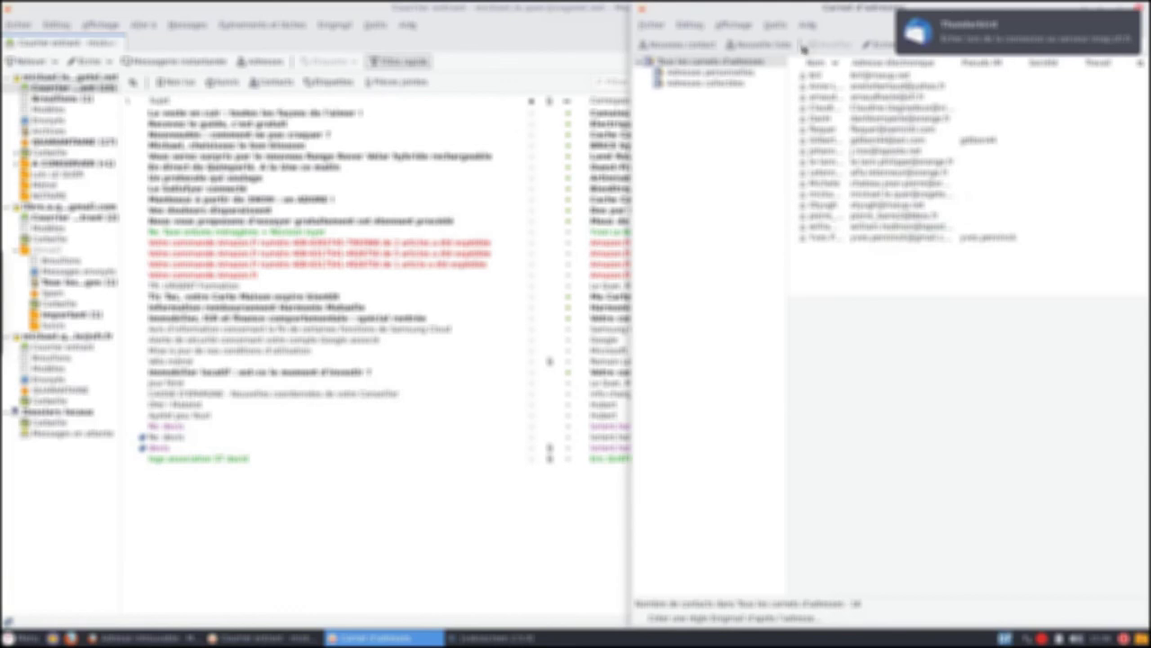
left_click_drag(853, 7, 623, 23)
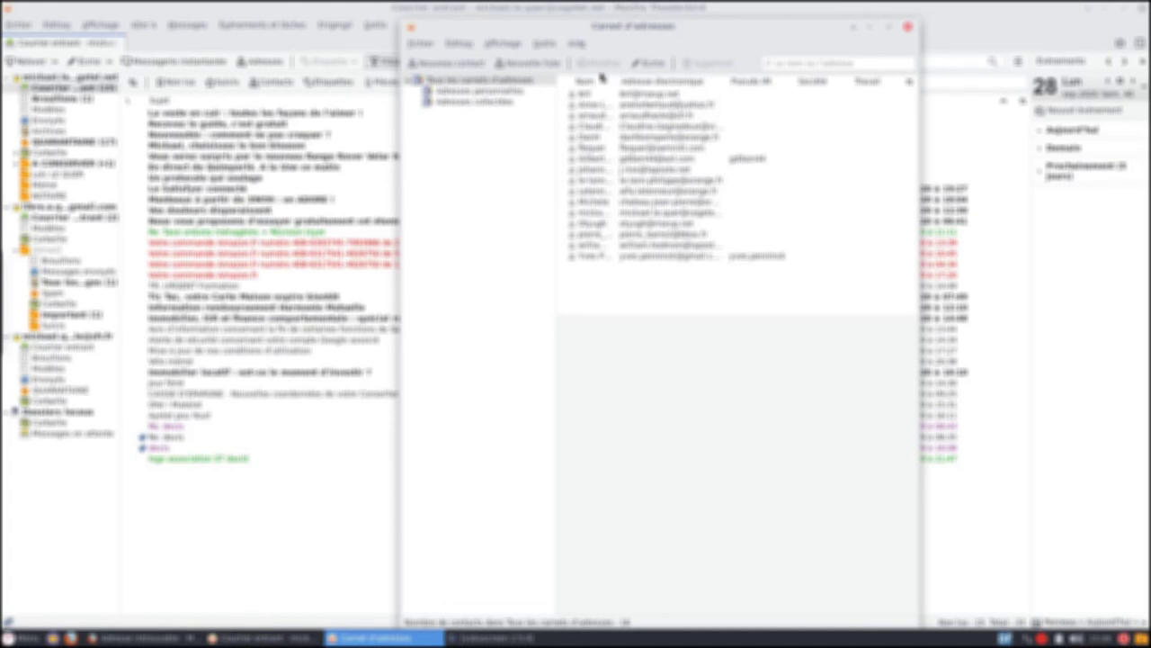
left_click(545, 43)
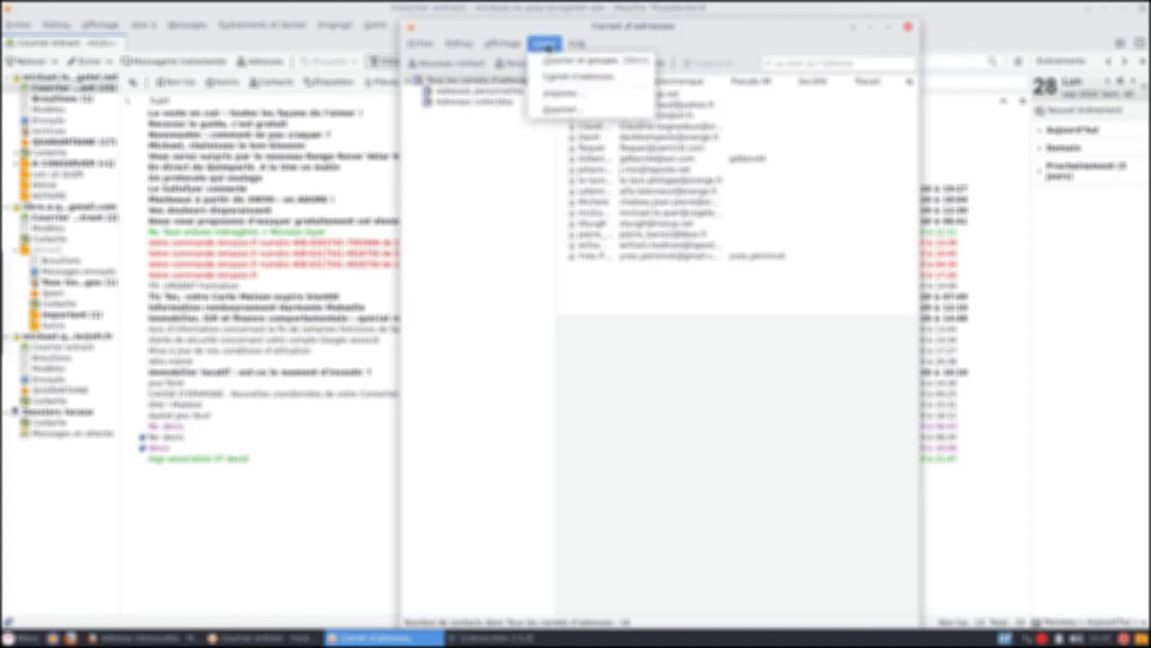